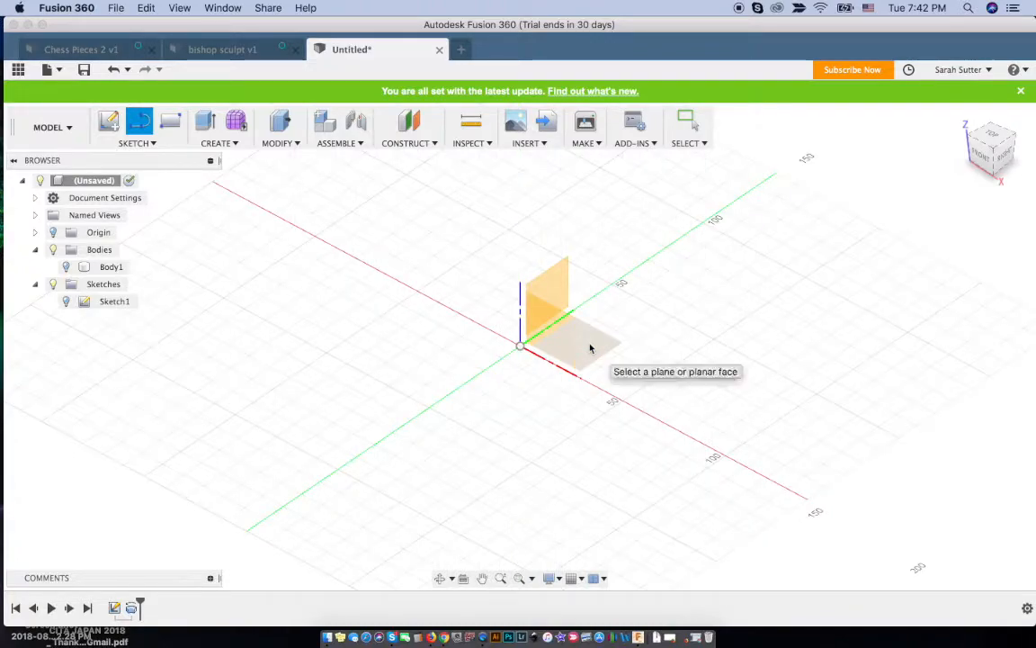
# - Start a sketch on the vertical YZ plane with a vertical axis line about 50 mm long and a 16 mm horizontal base line from its lower end
pyautogui.click(543, 288)
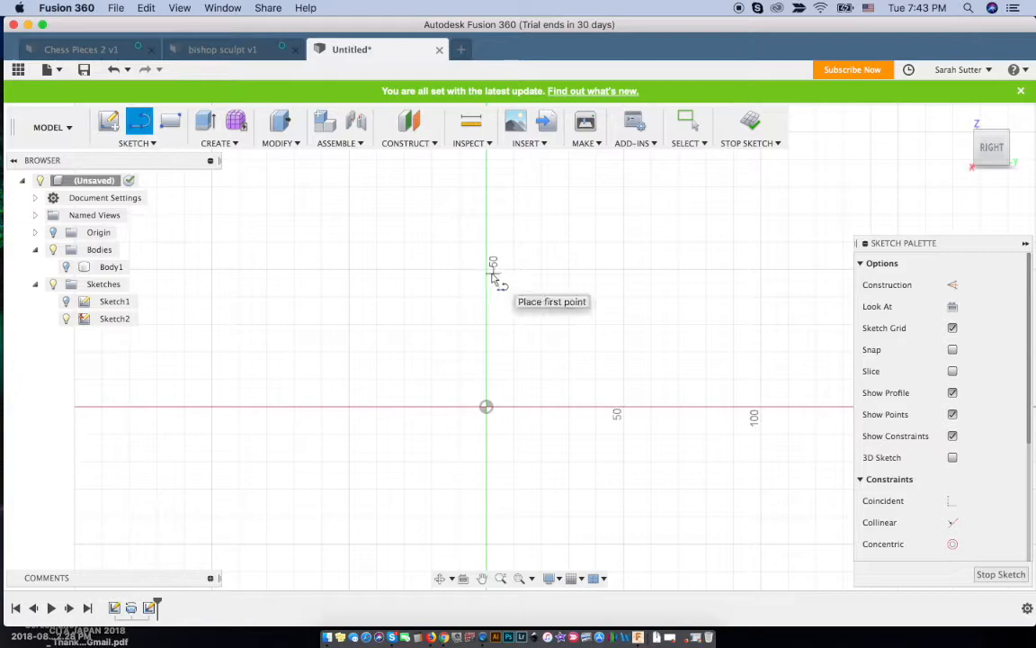
pyautogui.click(569, 271)
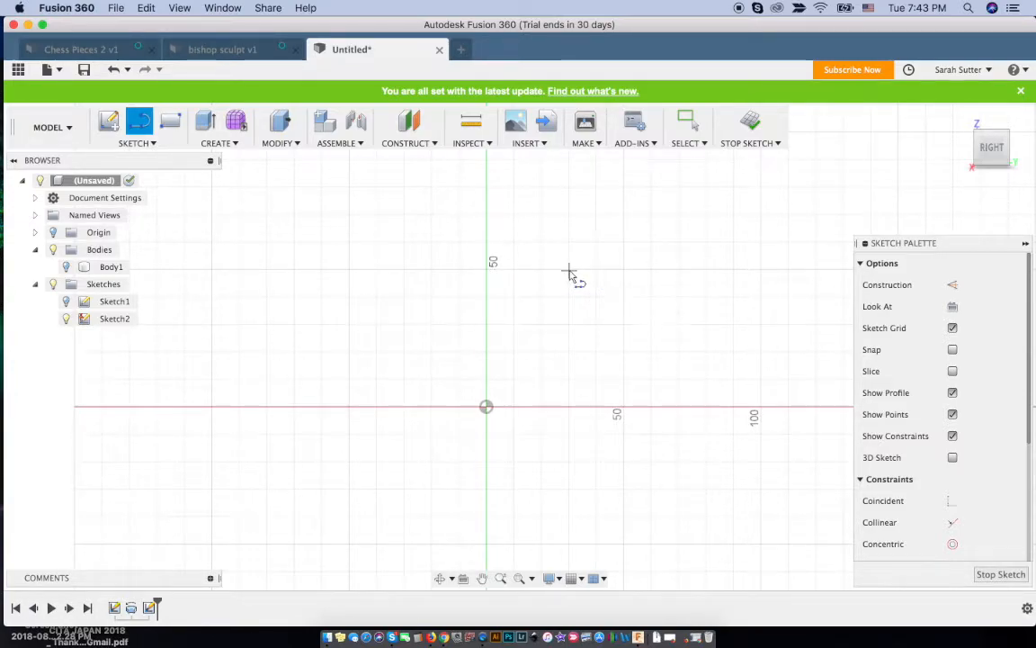
pyautogui.click(568, 407)
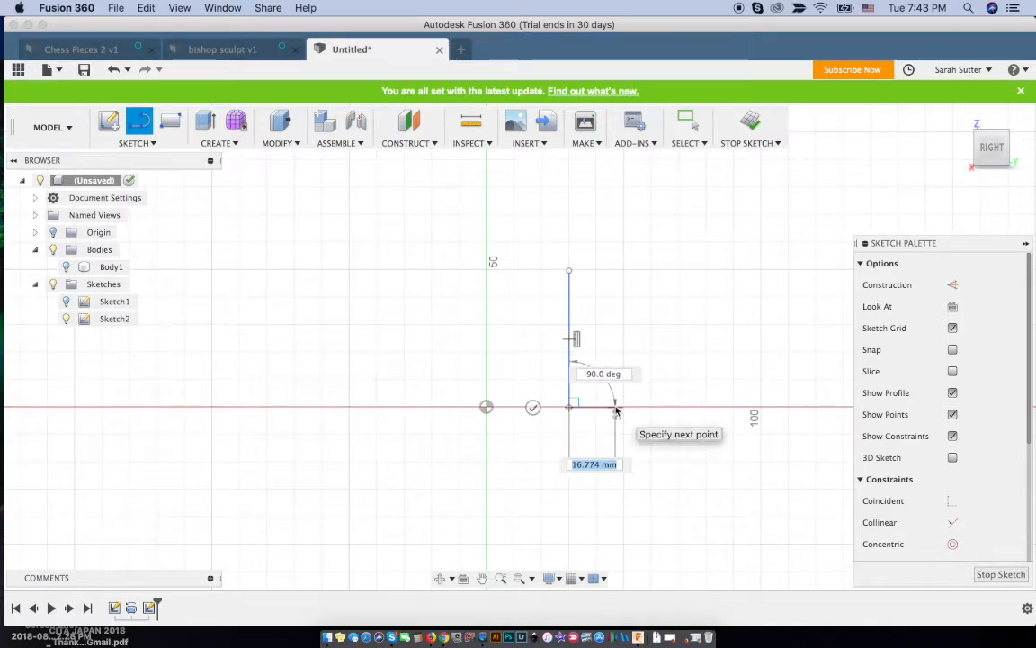
pyautogui.write('16')
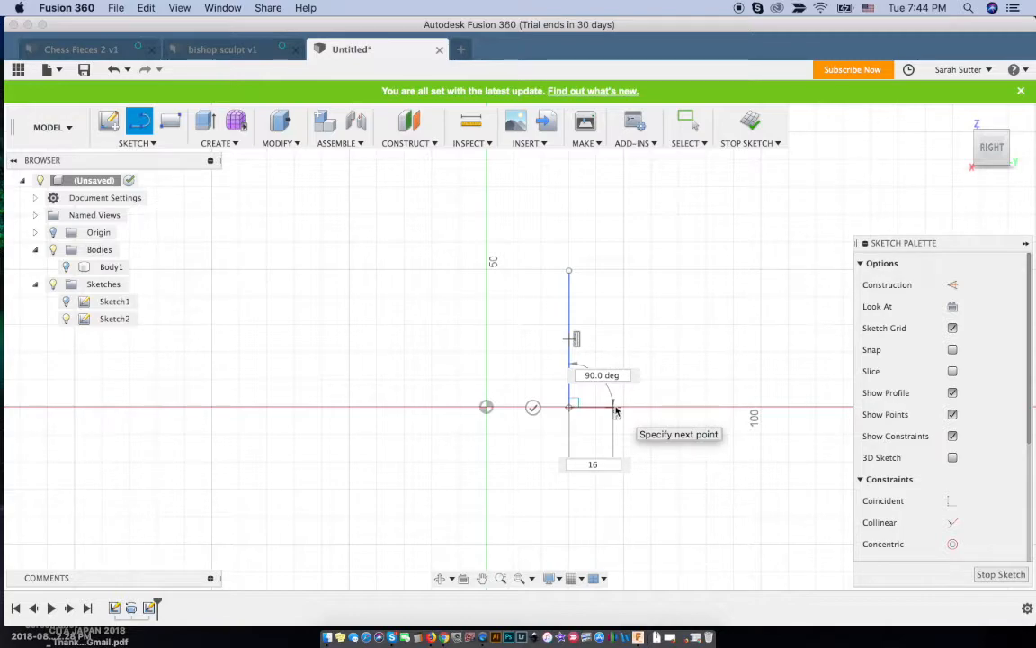
pyautogui.press('Tab')
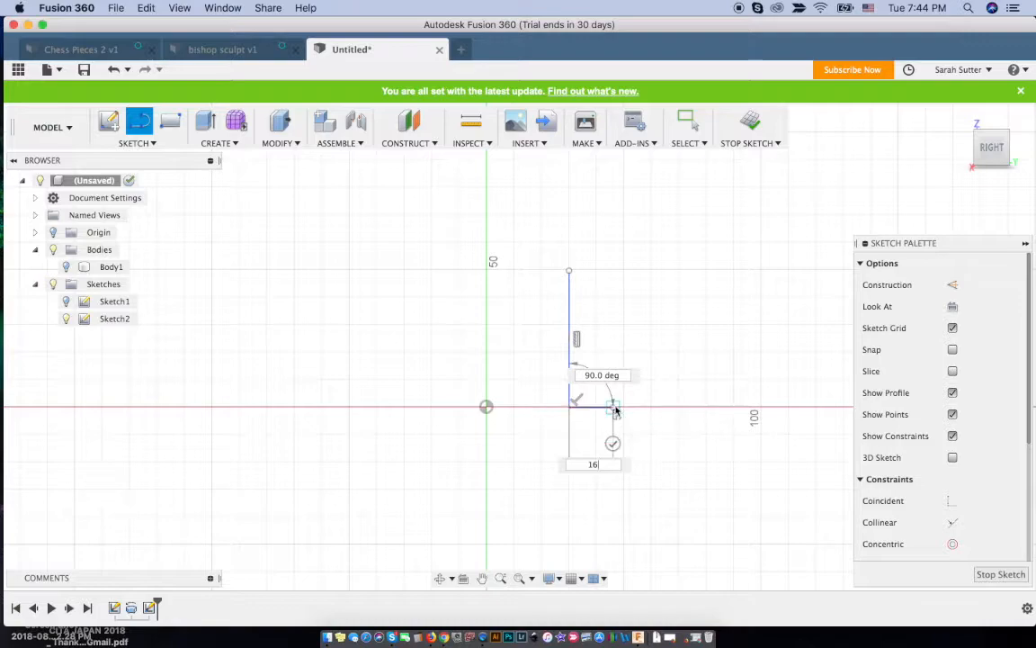
pyautogui.click(615, 410)
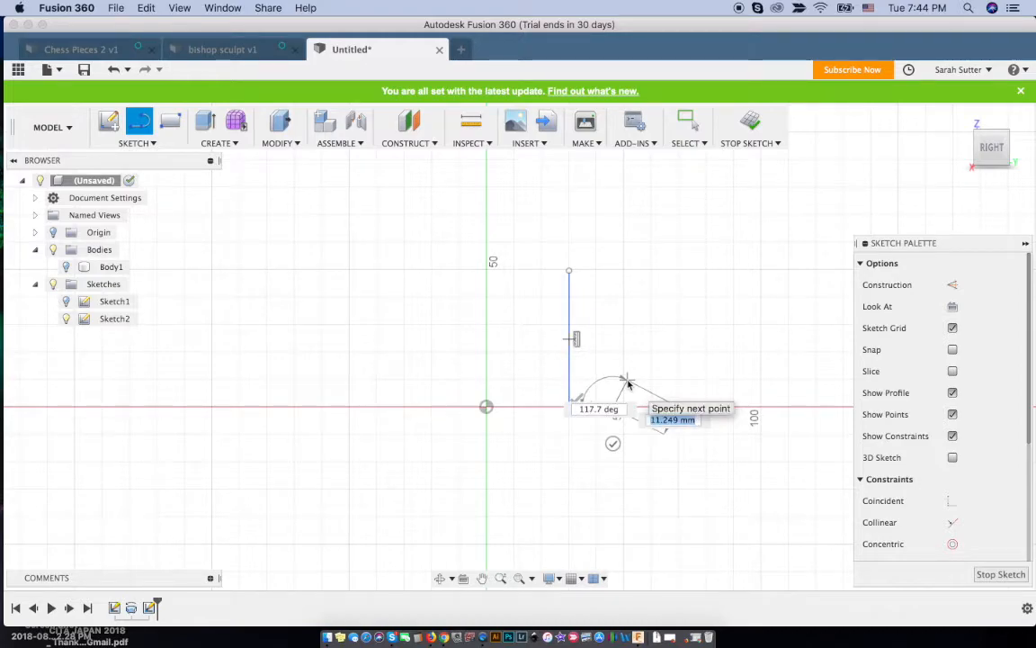
# - Continue the profile from the base with an angled foot, a vertical stem and two rounded bulges, closing it at the axis line's upper end
pyautogui.click(624, 380)
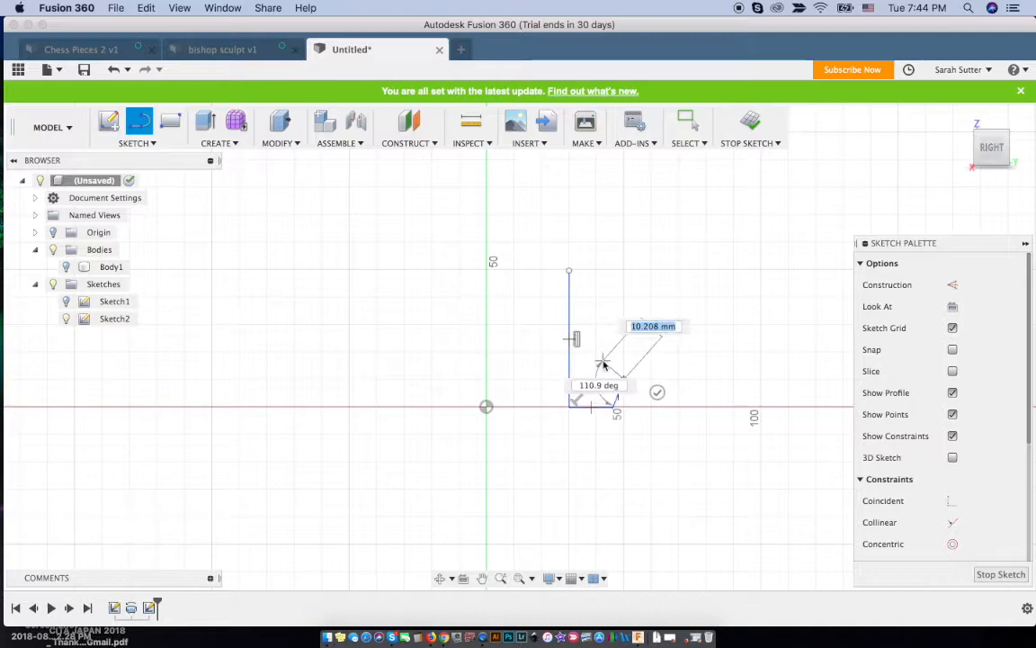
pyautogui.click(603, 365)
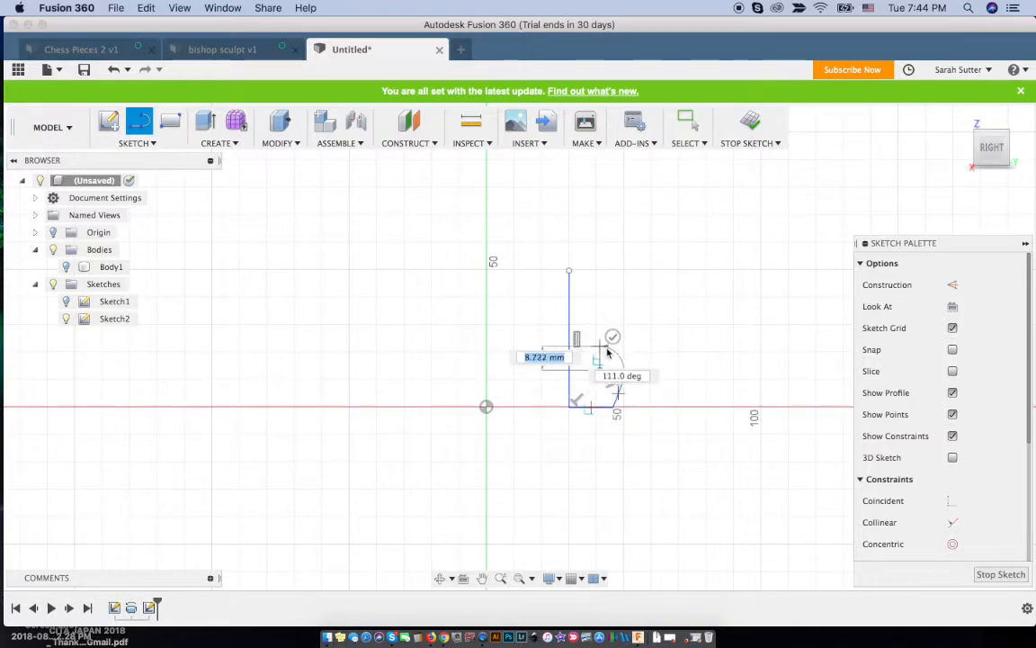
pyautogui.click(602, 346)
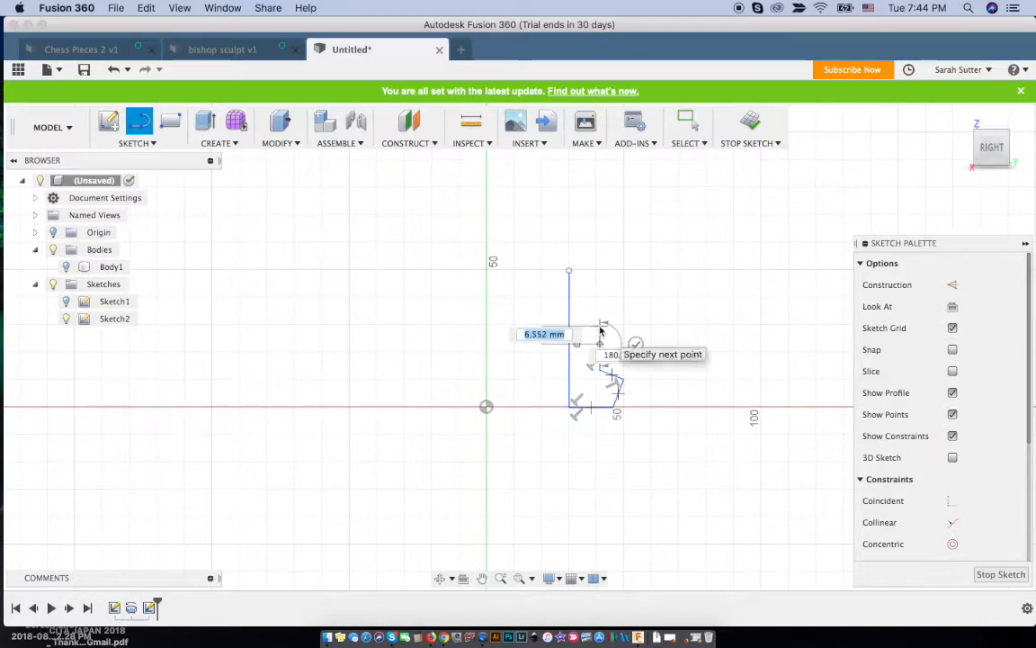
pyautogui.click(601, 326)
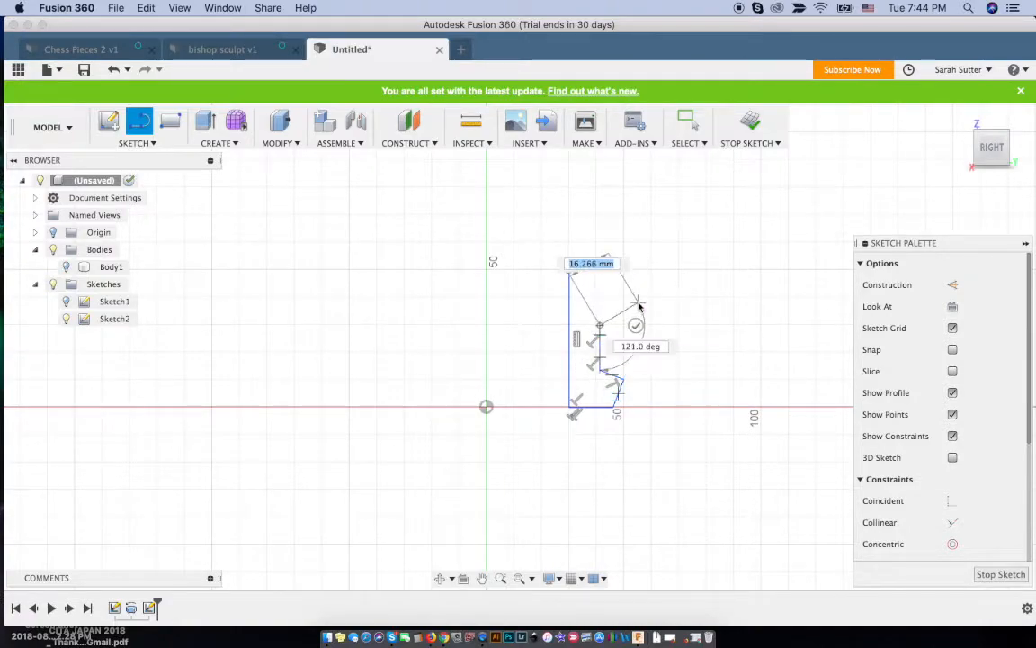
pyautogui.moveTo(628, 302)
pyautogui.mouseDown()
pyautogui.moveTo(607, 270)
pyautogui.moveTo(593, 275)
pyautogui.moveTo(594, 287)
pyautogui.moveTo(569, 277)
pyautogui.mouseUp()
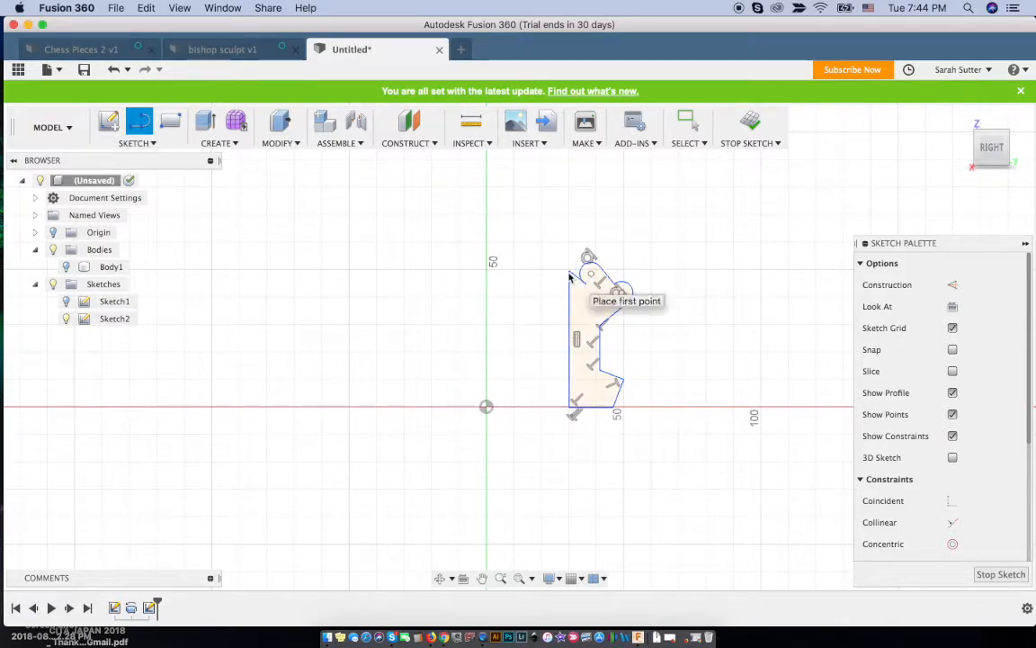
pyautogui.click(598, 343)
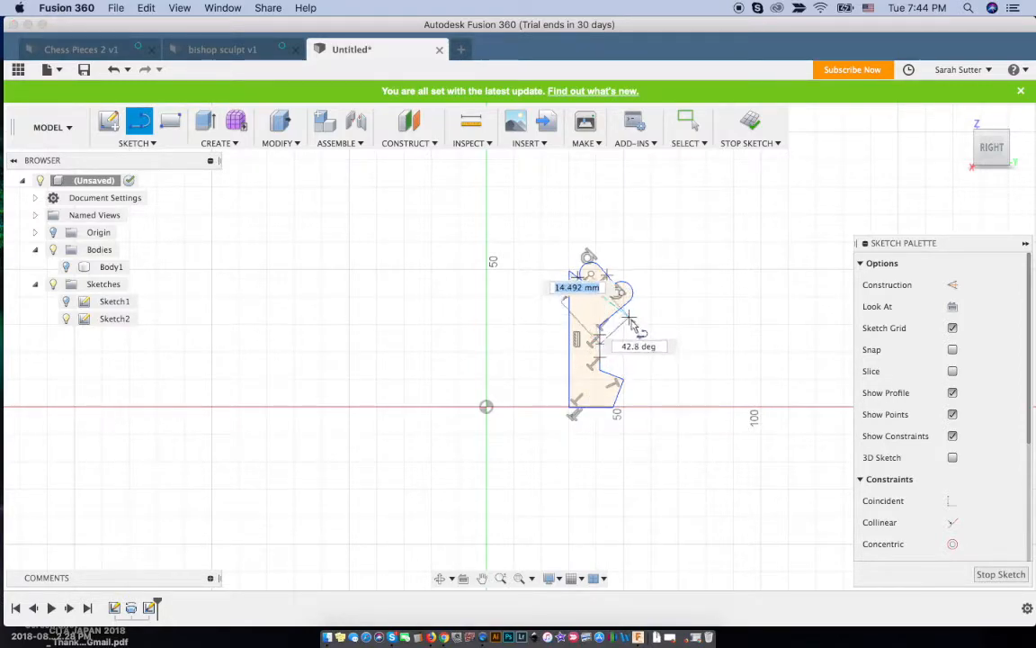
pyautogui.click(621, 332)
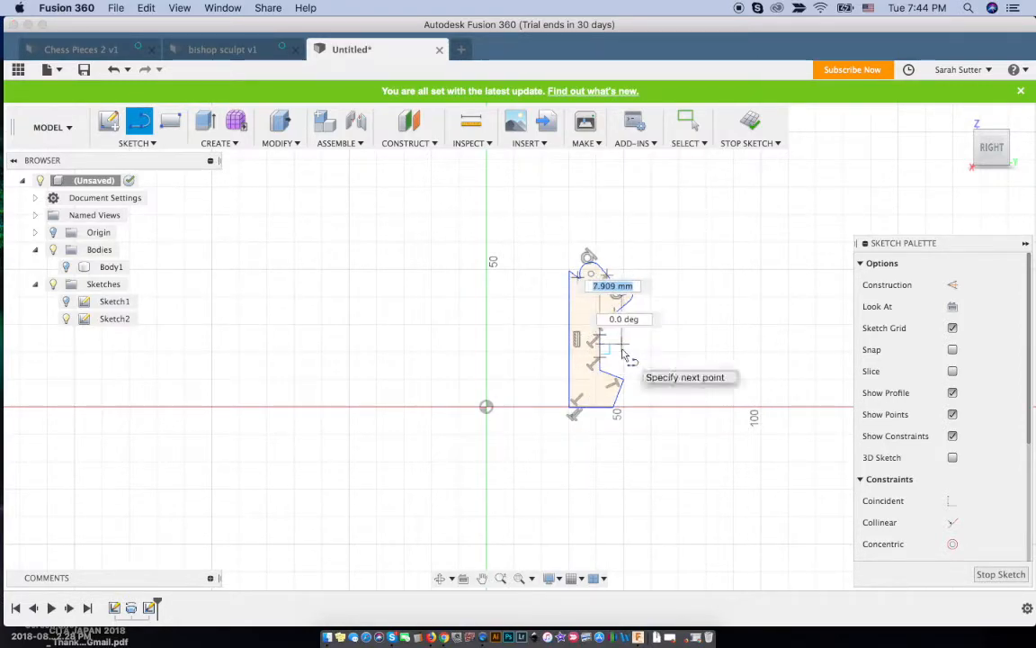
pyautogui.click(617, 377)
pyautogui.press('Escape')
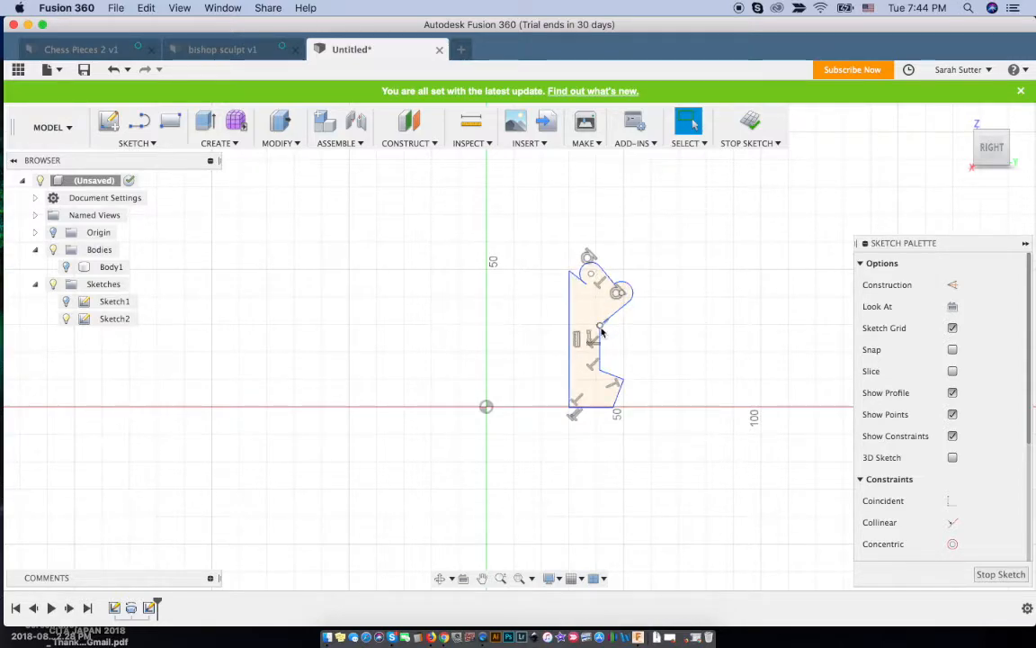
# - Reshape the profile by raising its tip to about 72 mm and moving the single round bulge's end points closer to the axis line
pyautogui.click(601, 330)
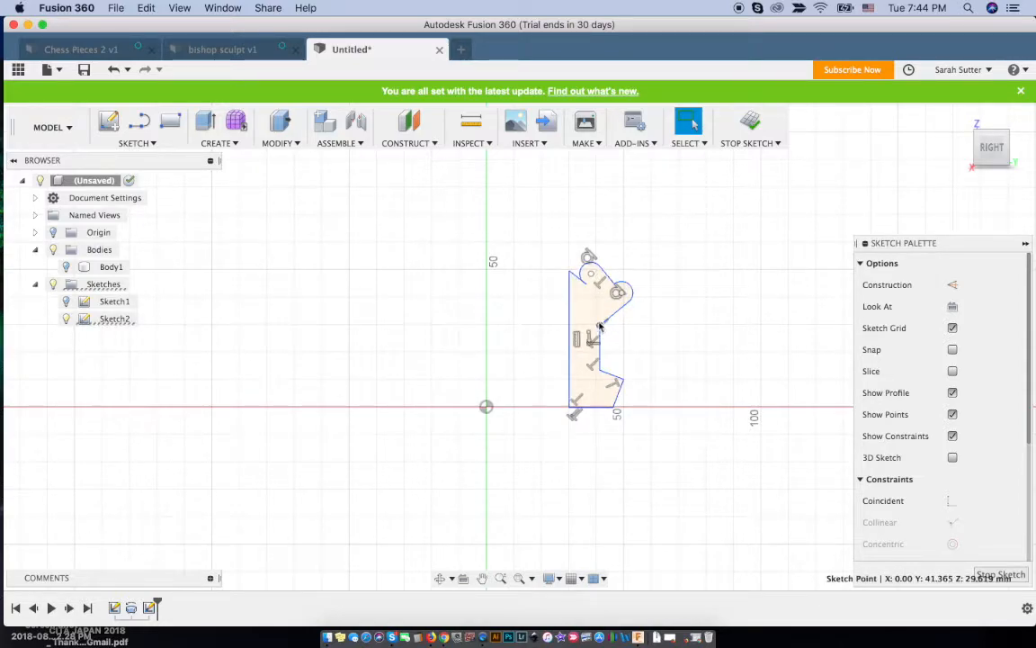
pyautogui.moveTo(609, 329)
pyautogui.mouseDown()
pyautogui.moveTo(618, 336)
pyautogui.moveTo(608, 329)
pyautogui.moveTo(603, 340)
pyautogui.moveTo(605, 331)
pyautogui.moveTo(596, 368)
pyautogui.moveTo(624, 330)
pyautogui.moveTo(605, 292)
pyautogui.moveTo(607, 305)
pyautogui.moveTo(612, 297)
pyautogui.moveTo(579, 272)
pyautogui.moveTo(567, 225)
pyautogui.moveTo(565, 260)
pyautogui.moveTo(569, 208)
pyautogui.mouseUp()
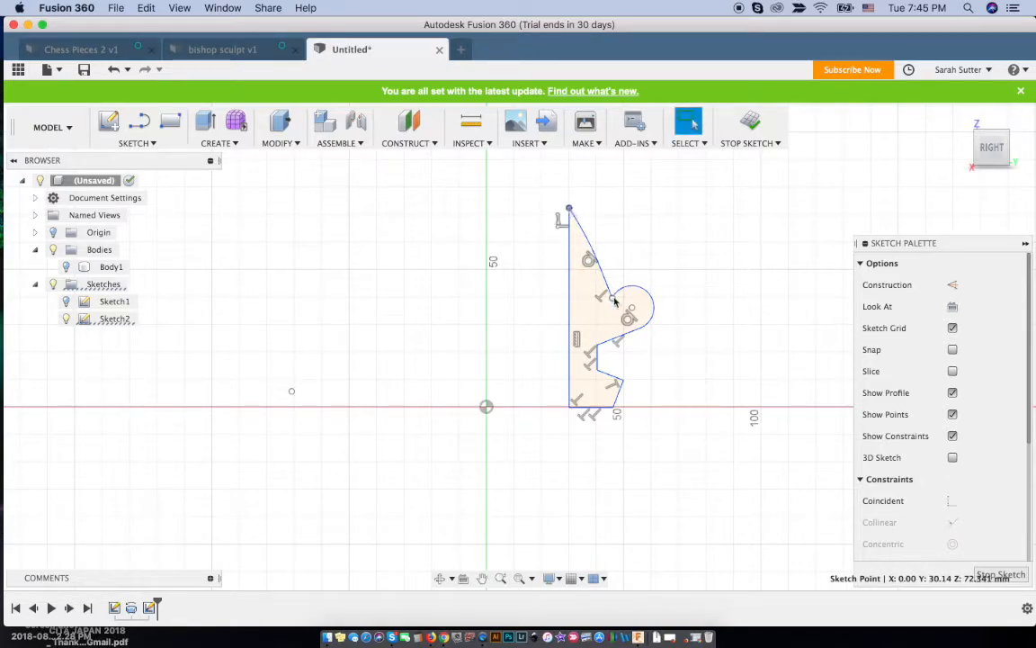
pyautogui.moveTo(612, 297); pyautogui.dragTo(603, 278)
pyautogui.moveTo(640, 333); pyautogui.dragTo(620, 321)
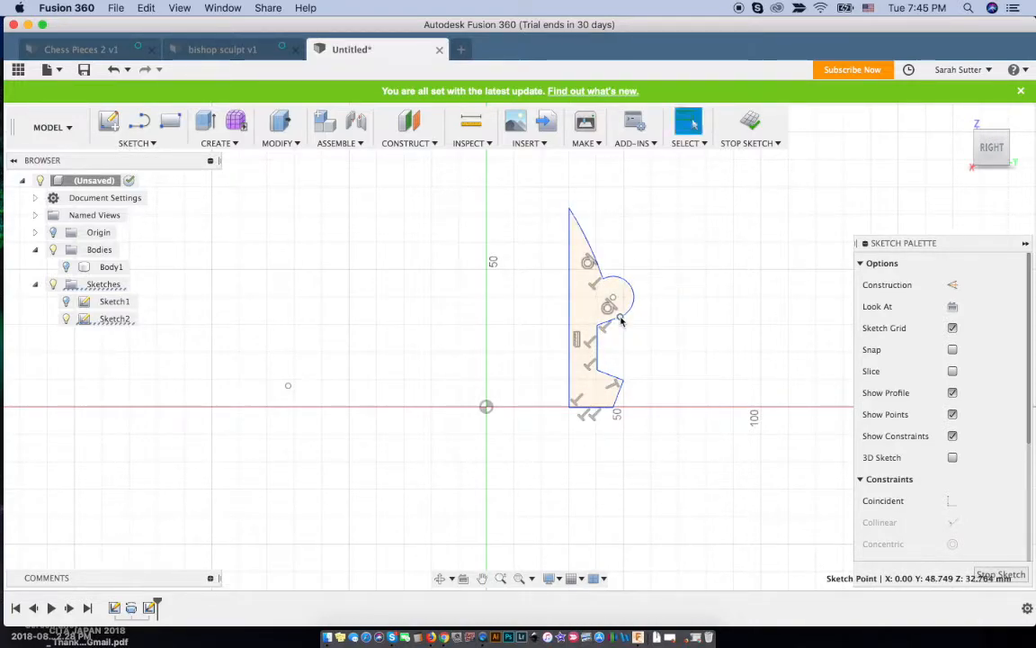
pyautogui.click(623, 383)
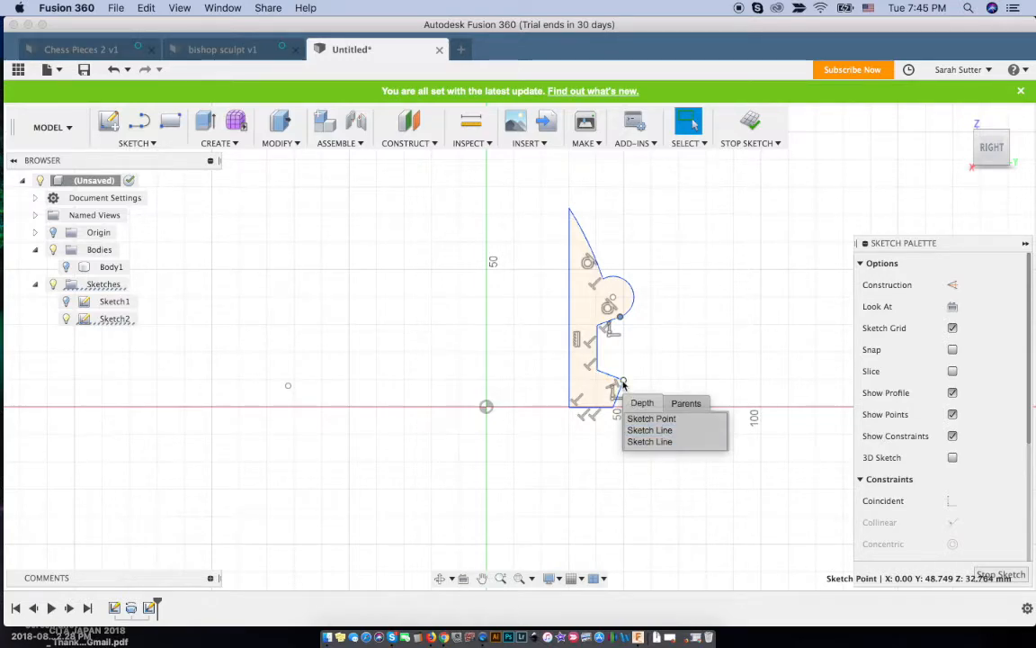
pyautogui.click(622, 382)
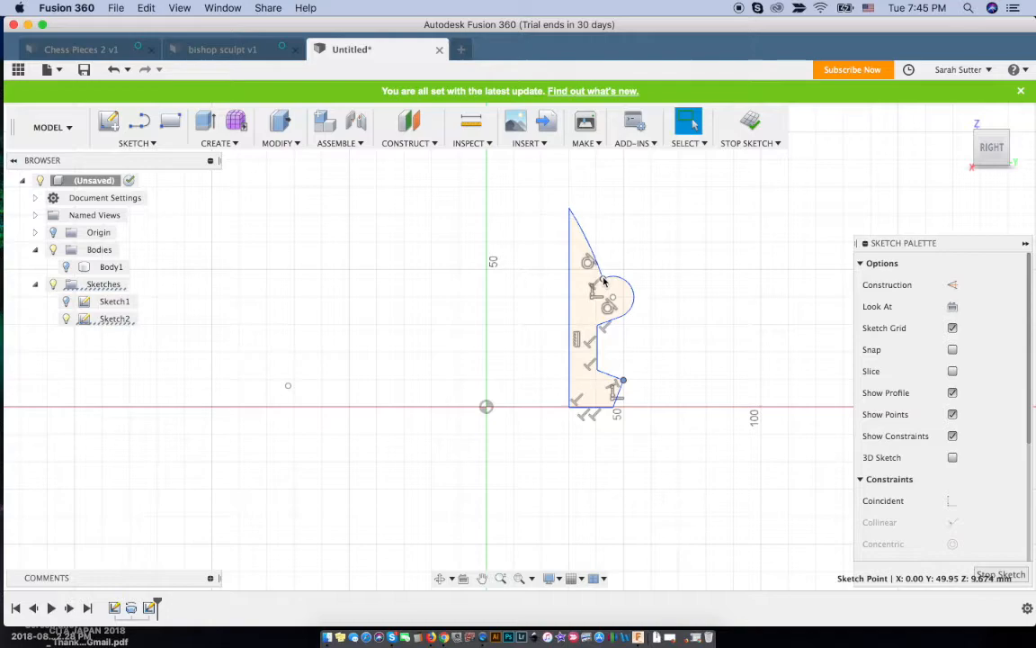
# - Finish the sketch and set up a Revolve of the profile about its vertical edge, with the type set to Angle
pyautogui.click(751, 124)
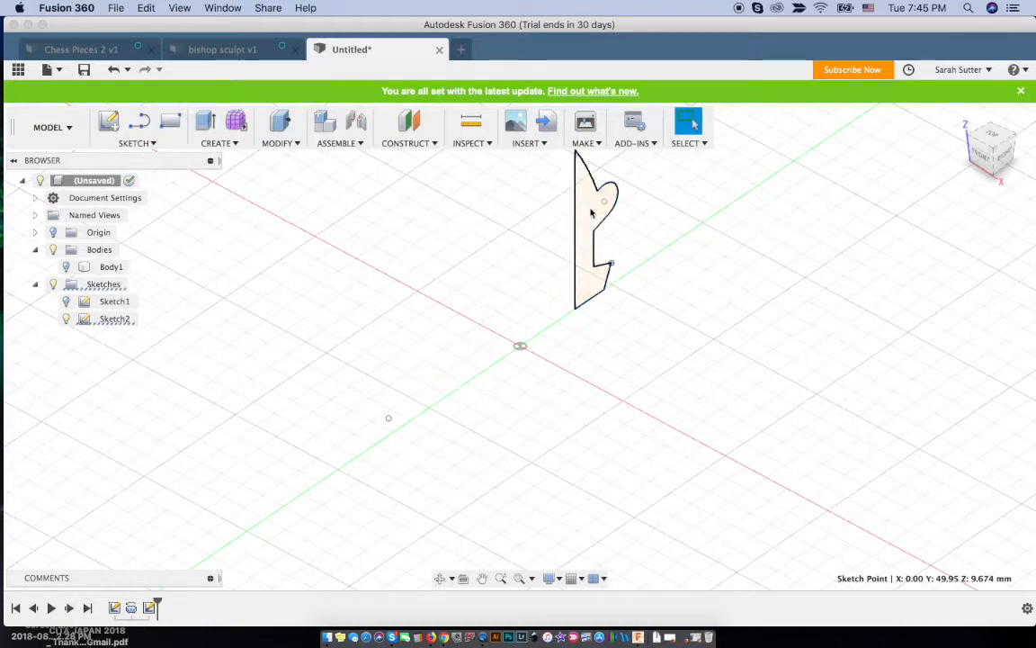
pyautogui.click(236, 144)
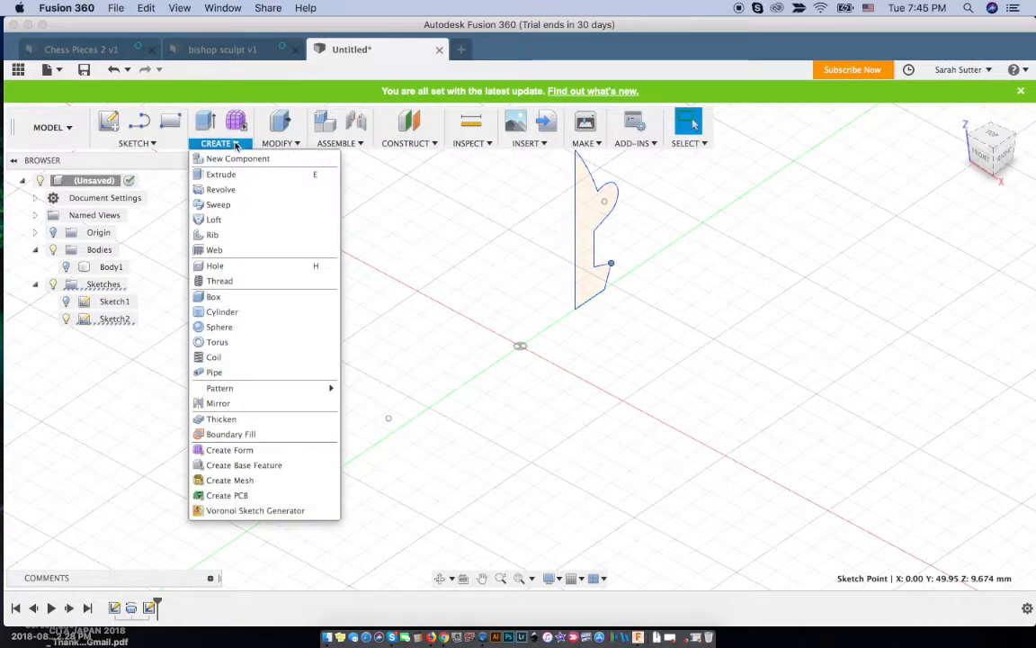
pyautogui.click(219, 192)
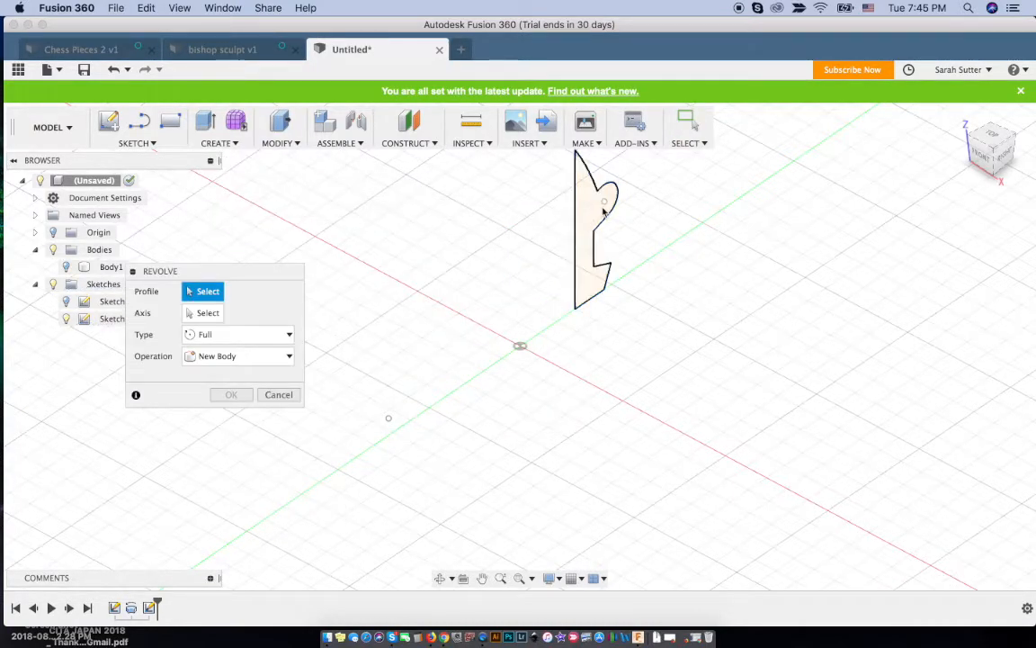
pyautogui.click(597, 208)
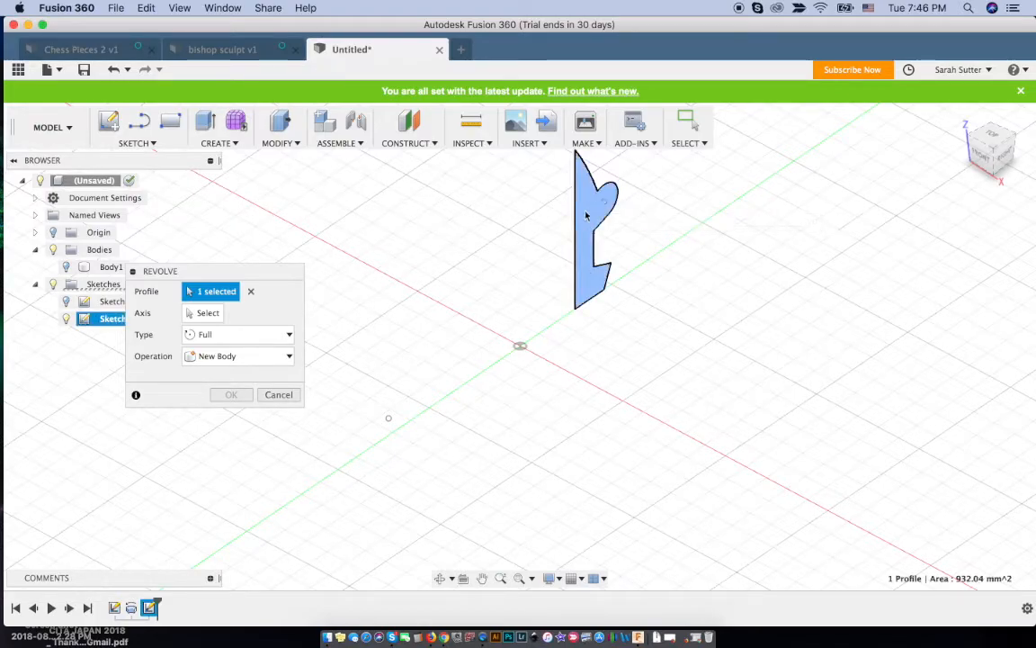
pyautogui.click(576, 257)
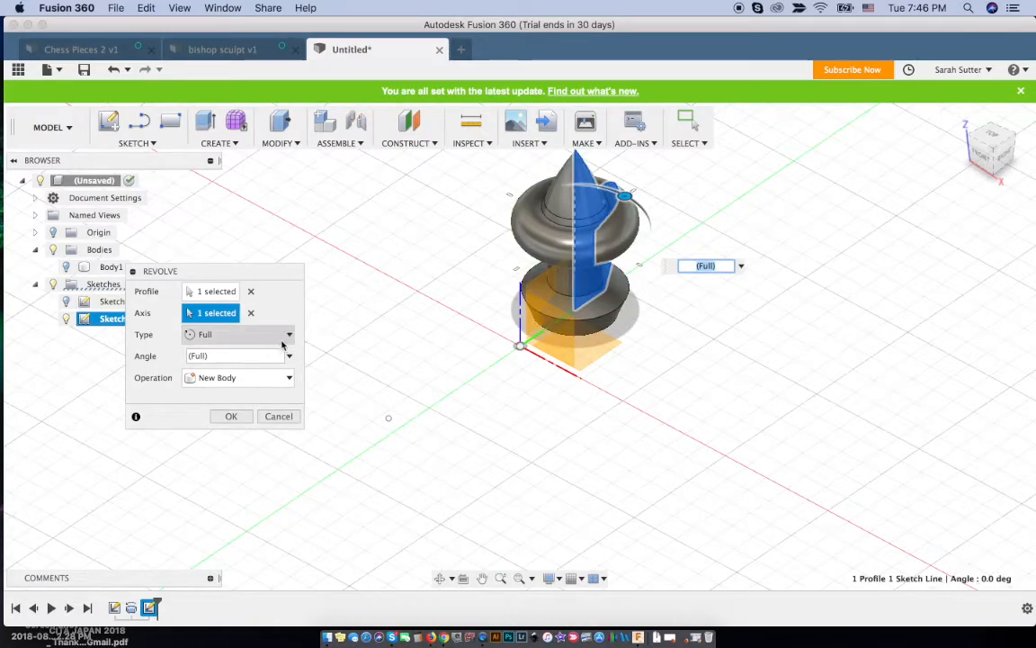
pyautogui.click(270, 334)
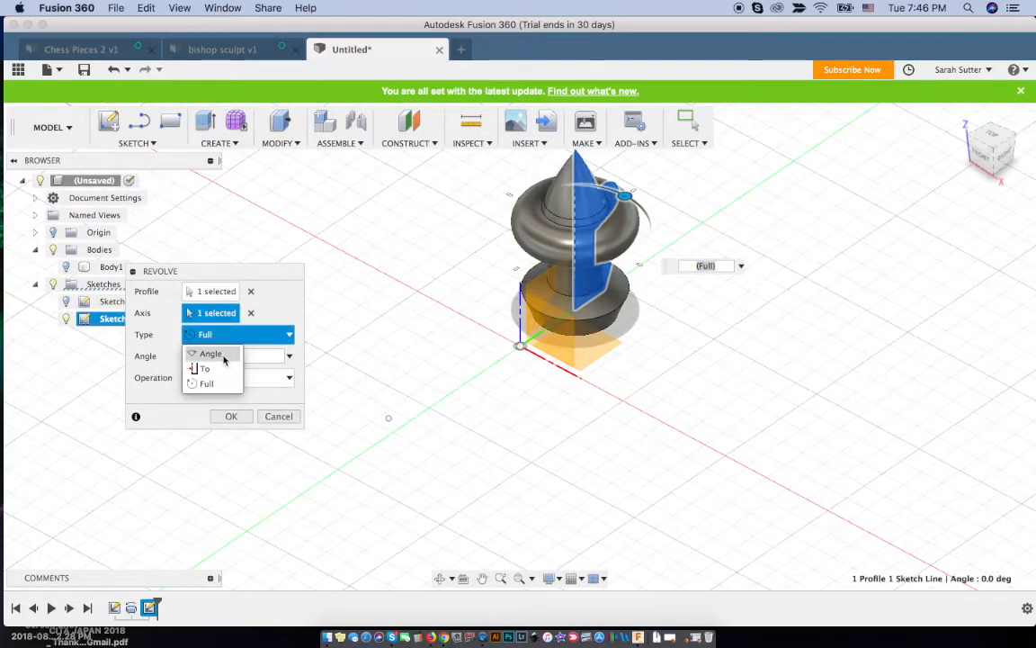
pyautogui.click(211, 355)
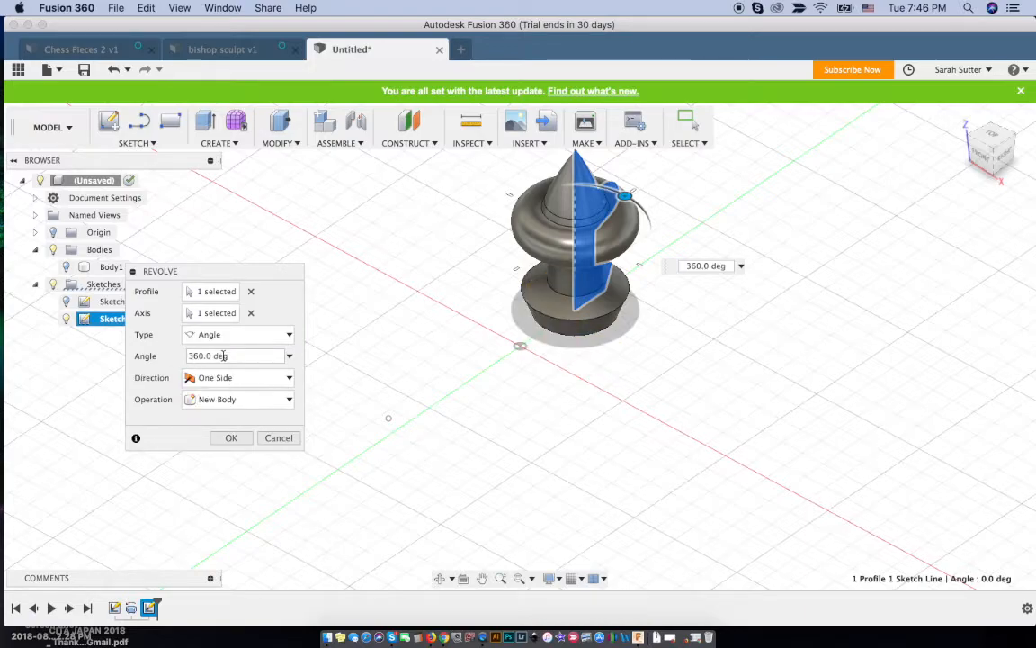
# - Try a 250-degree revolve angle and view the partial revolve from behind
pyautogui.click(289, 355)
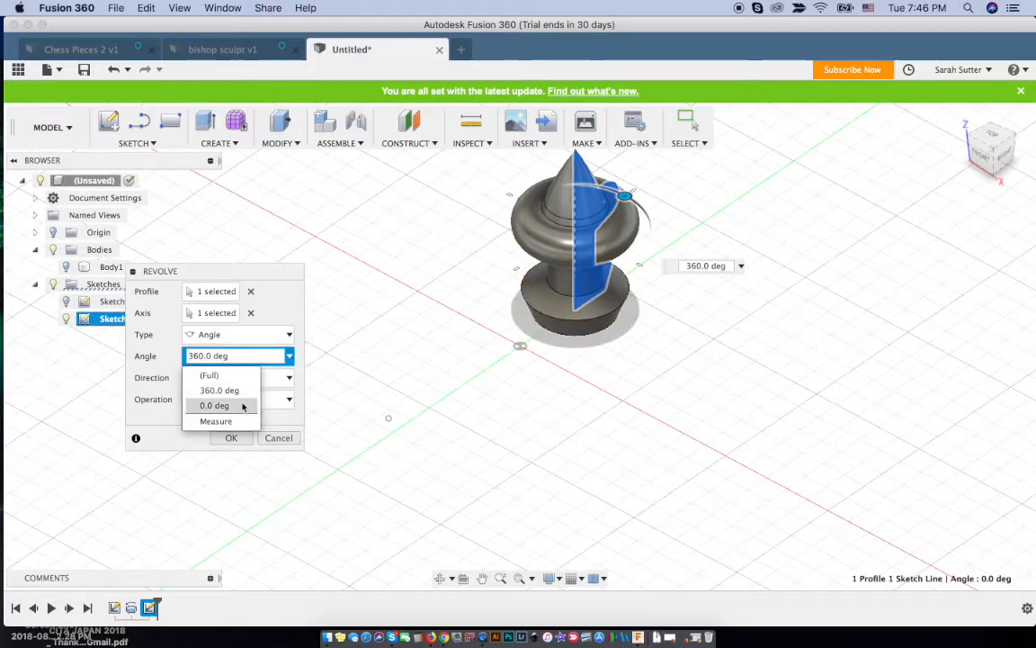
pyautogui.click(219, 389)
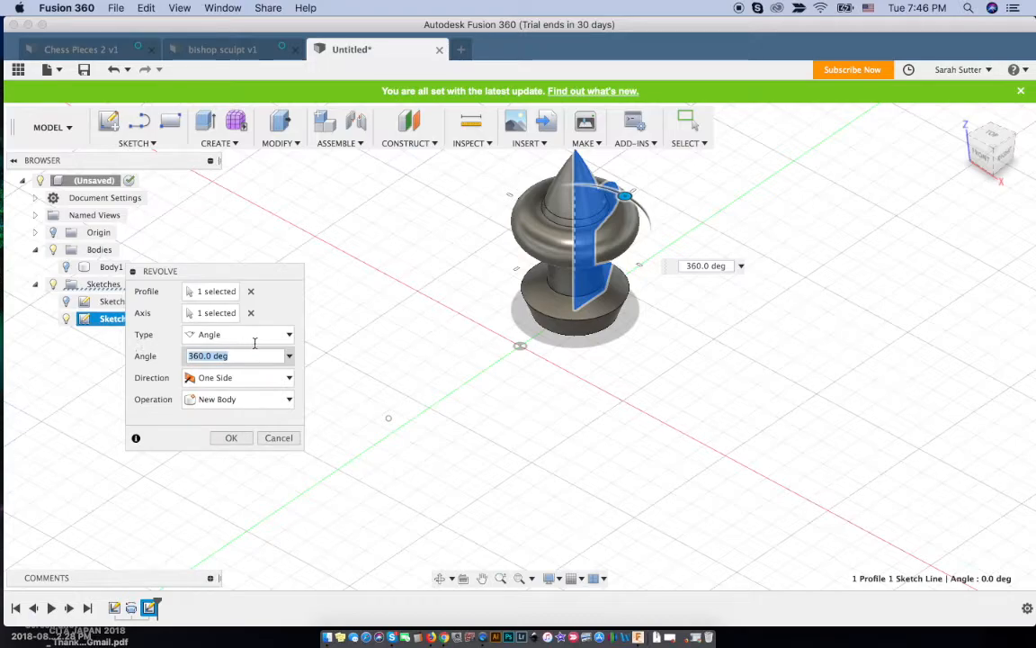
pyautogui.write('250')
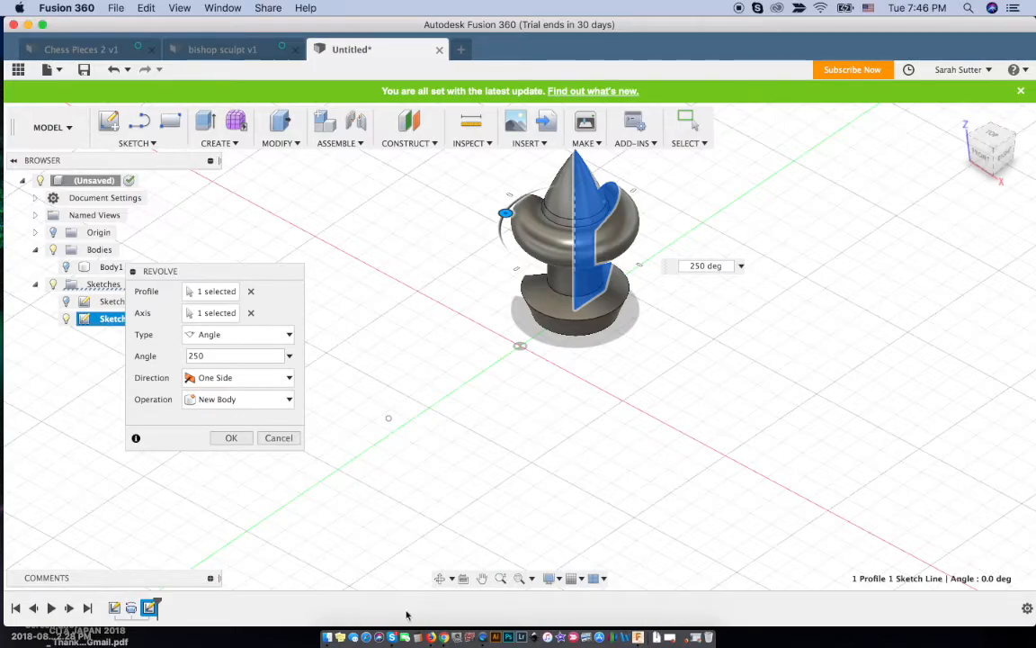
pyautogui.click(440, 578)
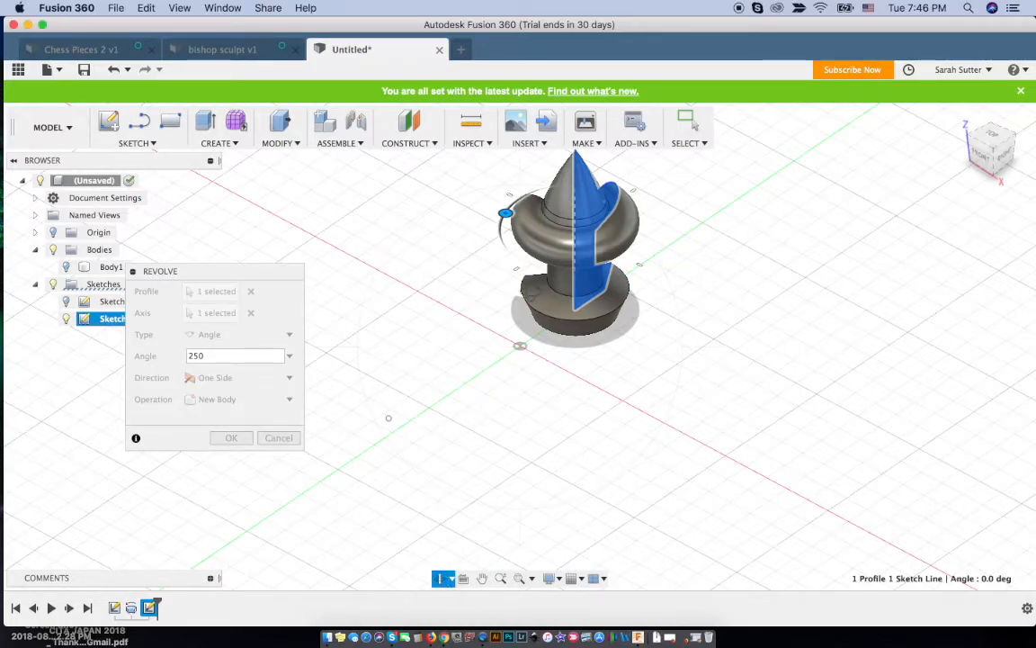
pyautogui.moveTo(684, 341); pyautogui.dragTo(850, 285)
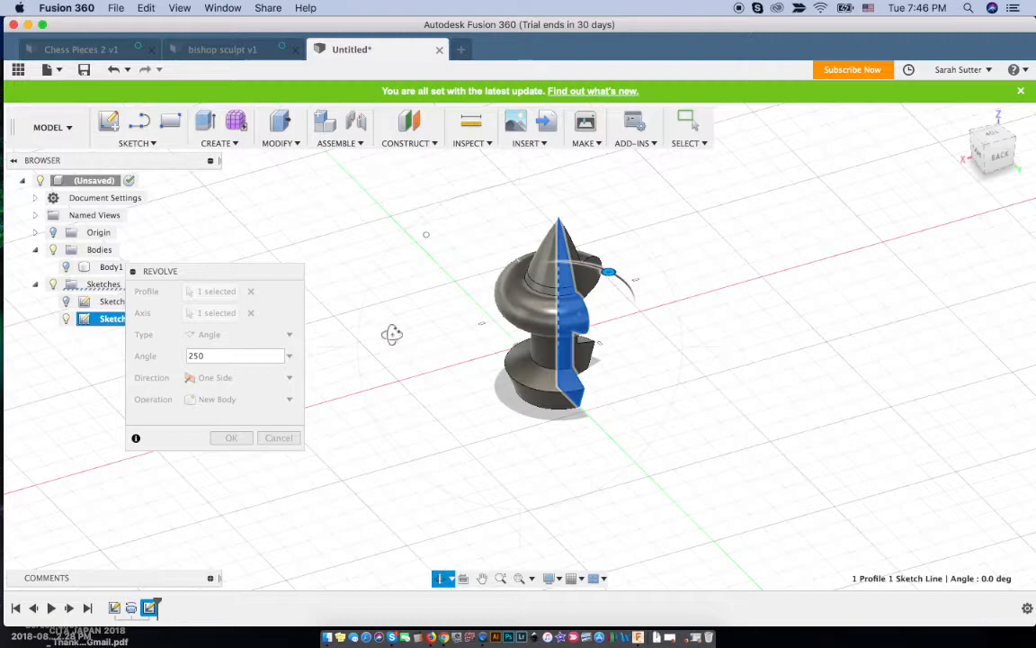
# - Set the revolve angle to 360 degrees and create the revolved shape as a new body
pyautogui.click(269, 356)
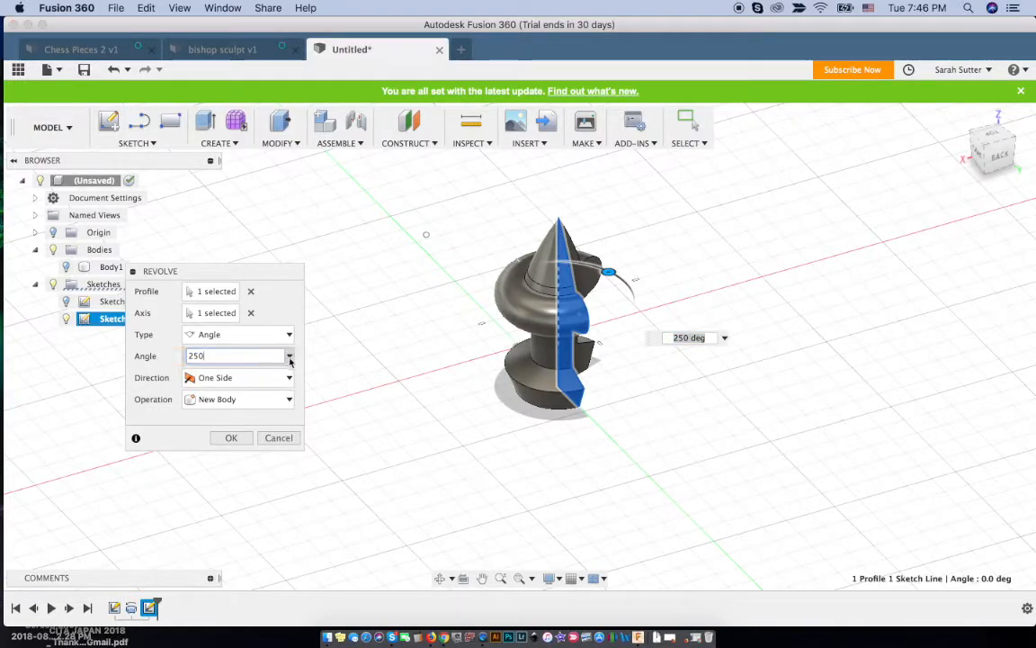
pyautogui.click(290, 357)
pyautogui.click(236, 392)
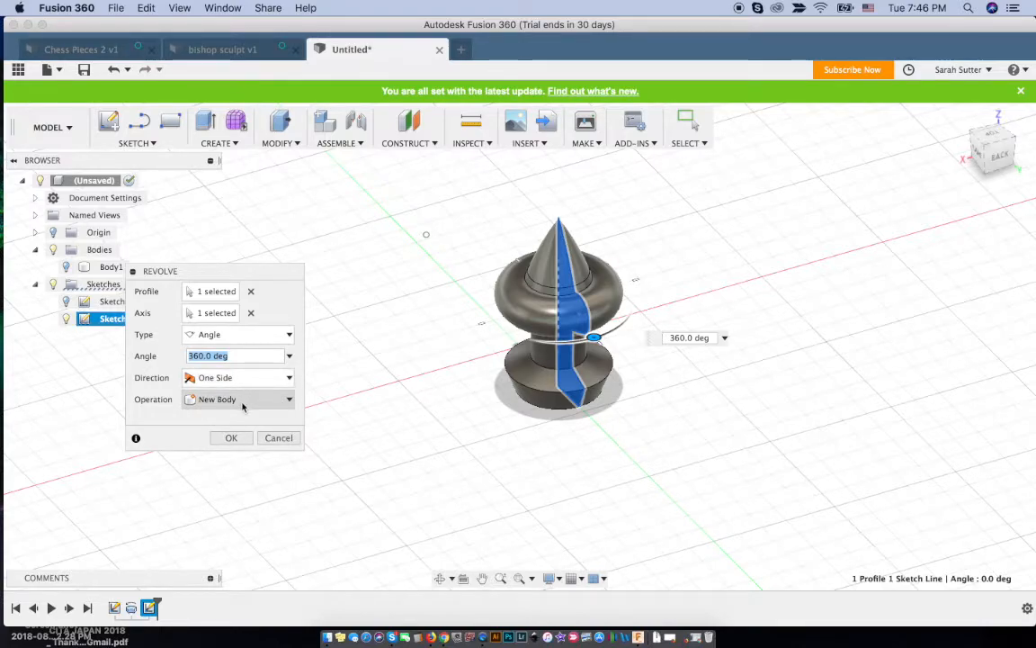
pyautogui.click(243, 440)
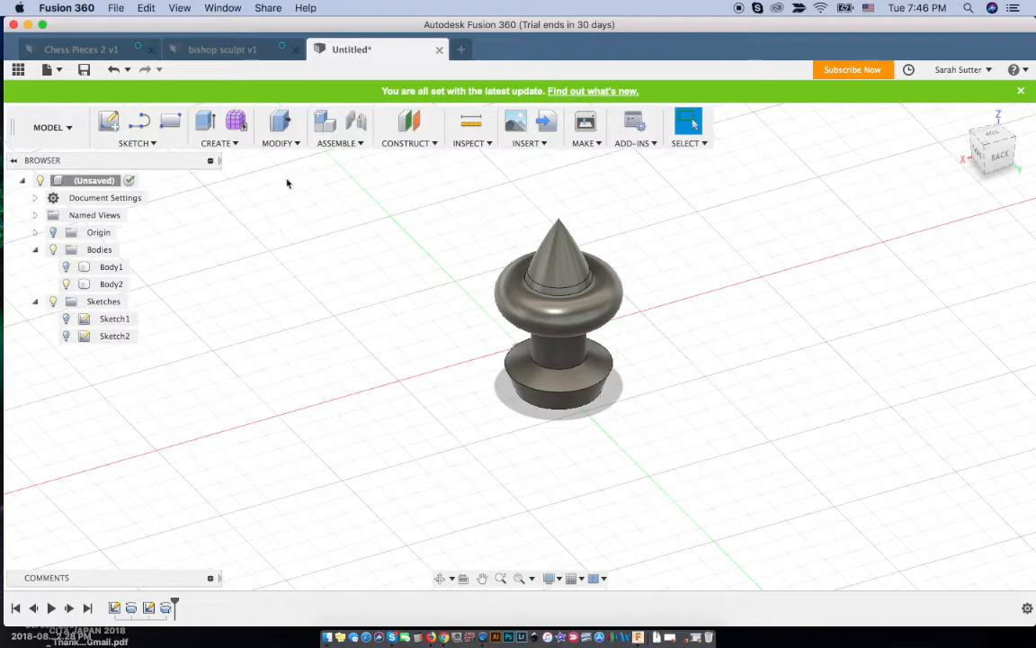
# - Create a 45 mm diameter, 5 mm high cylinder as a new body on the ground plane beside the revolved piece
pyautogui.click(233, 145)
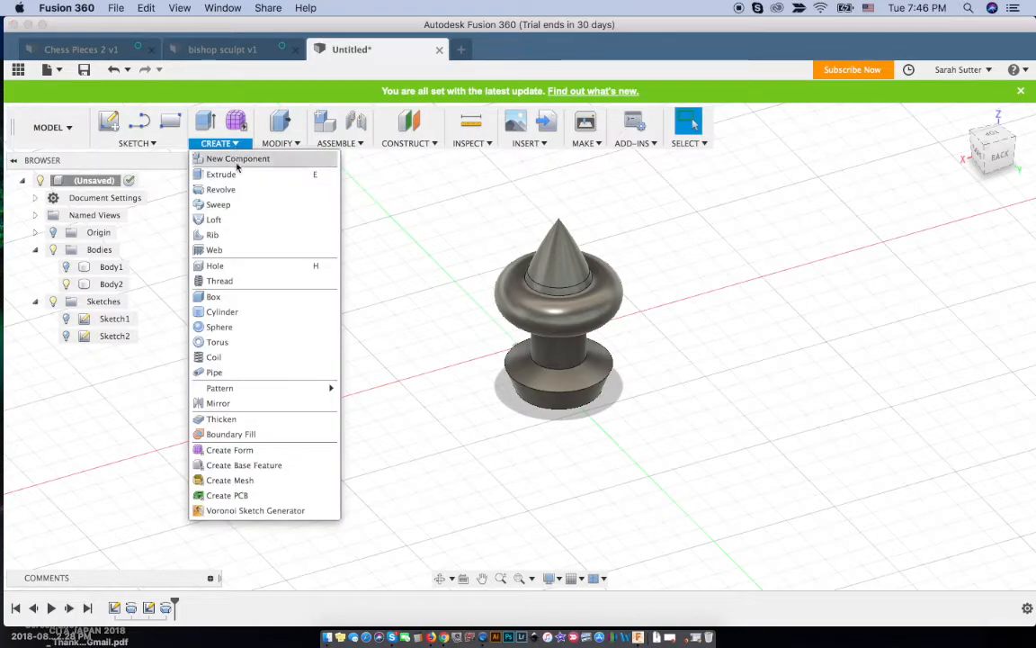
pyautogui.click(236, 312)
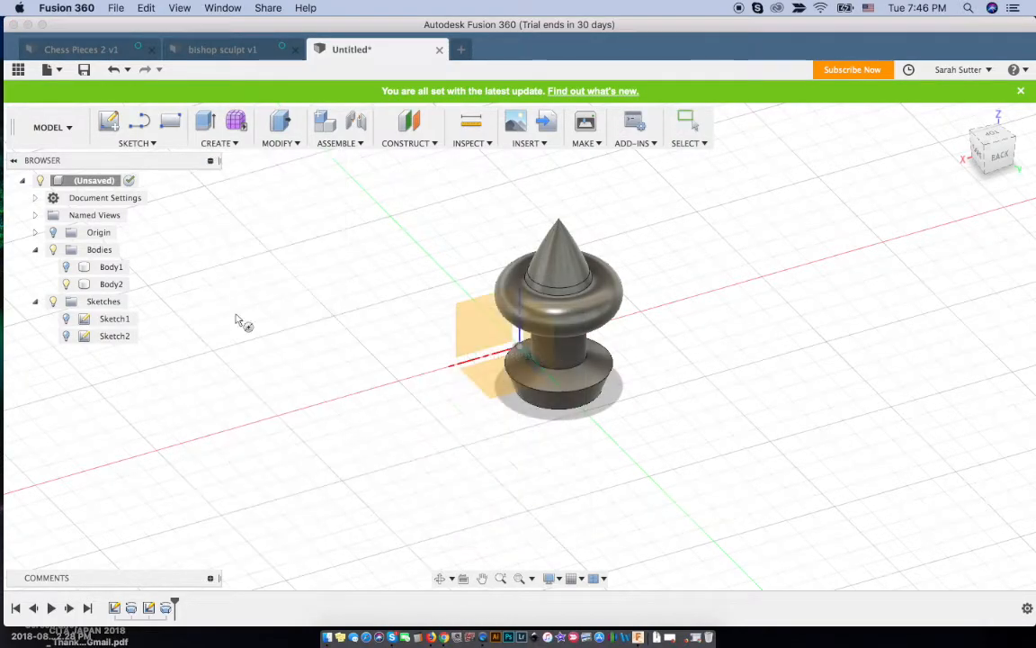
pyautogui.click(486, 378)
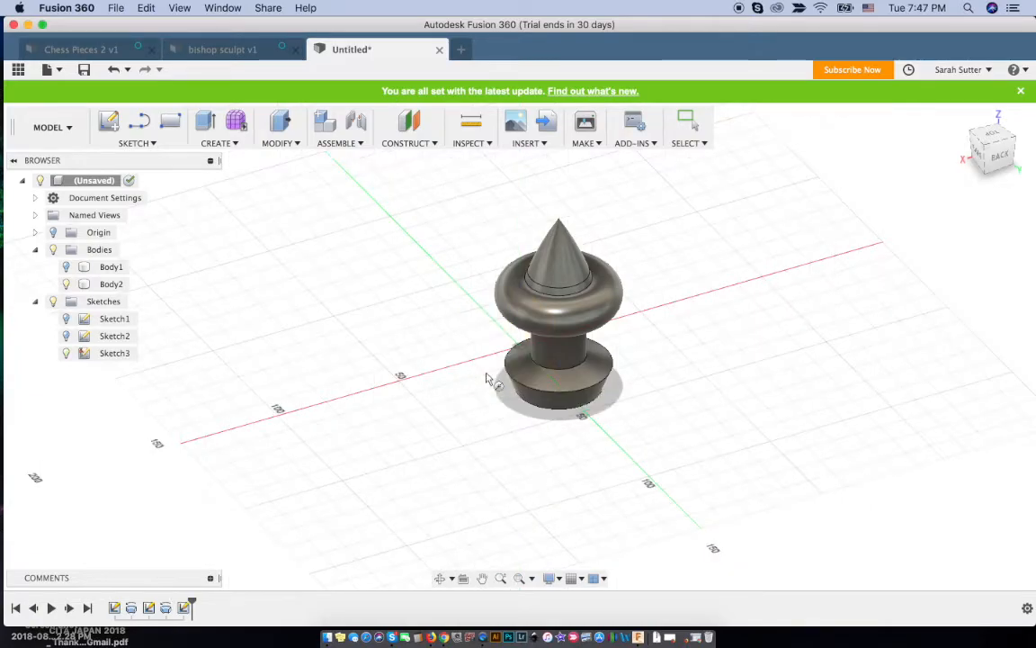
pyautogui.click(426, 434)
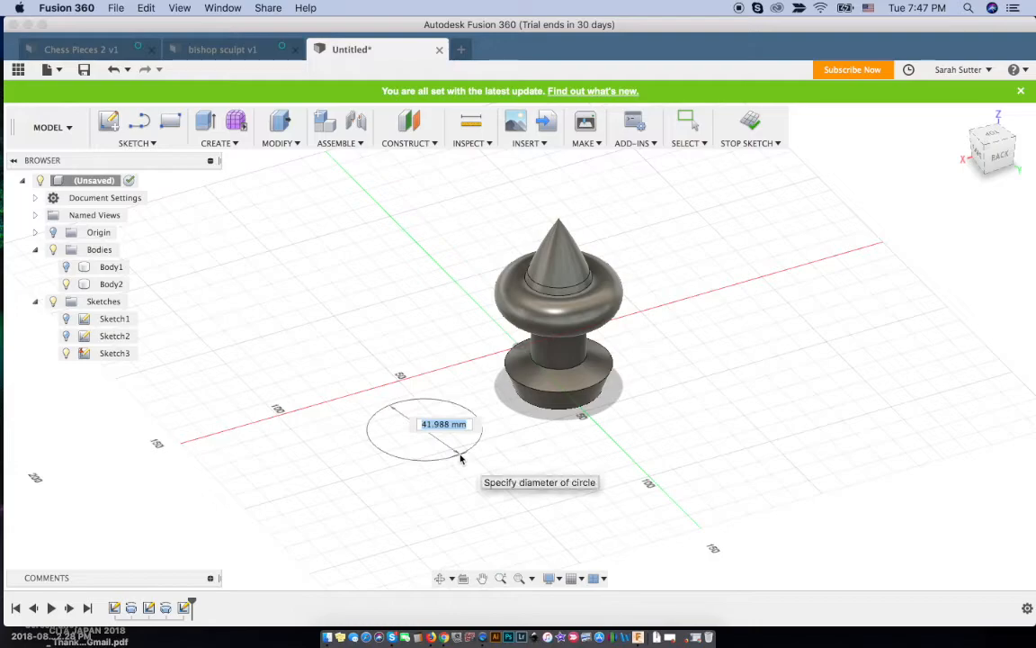
pyautogui.write('45')
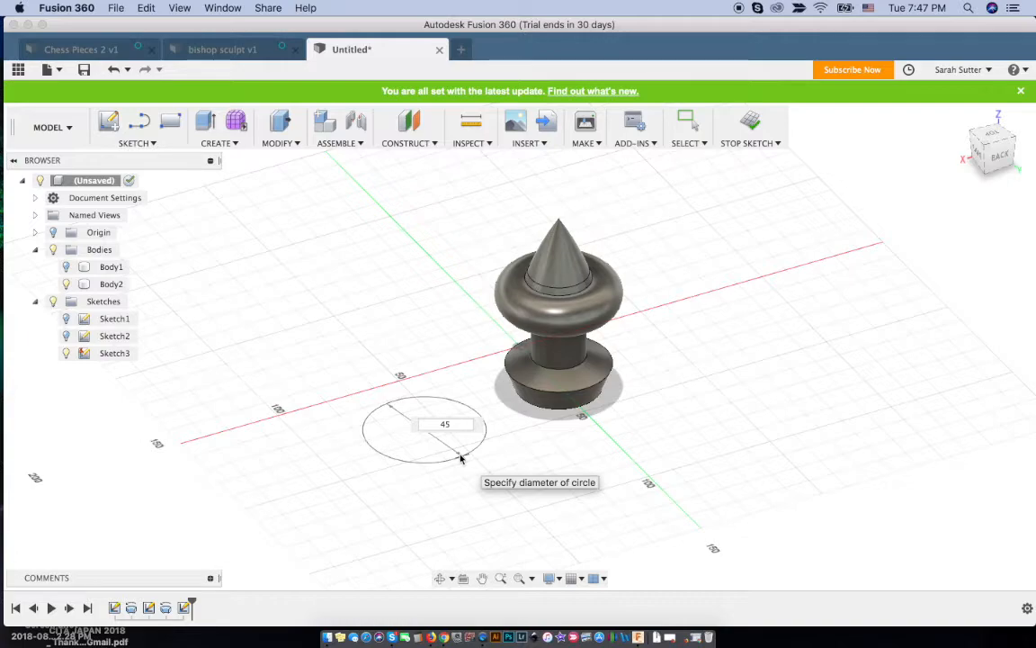
pyautogui.press('Tab')
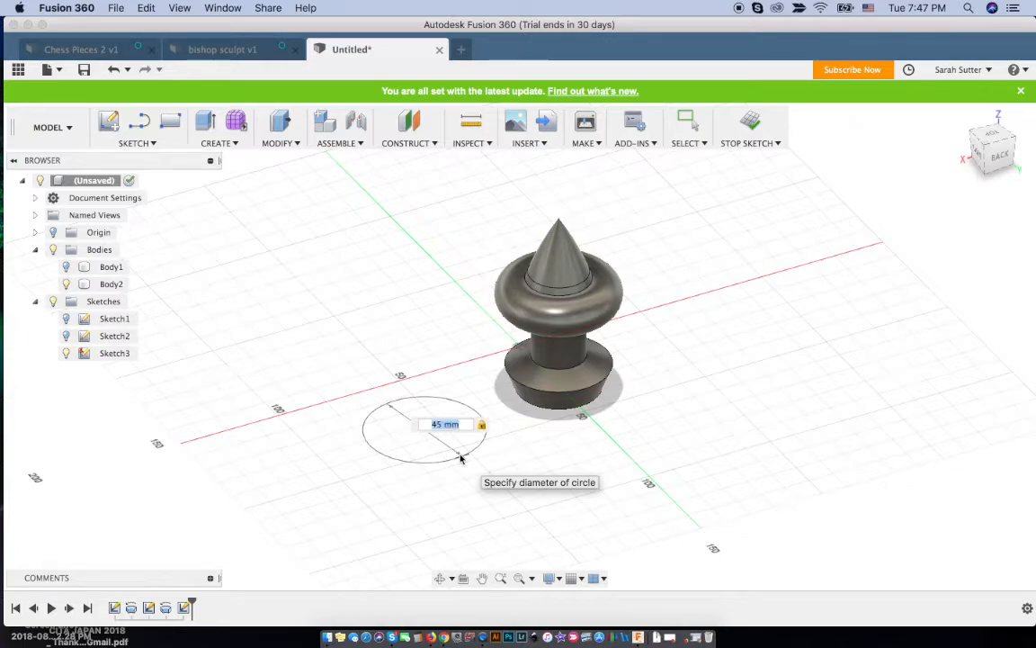
pyautogui.press('Return')
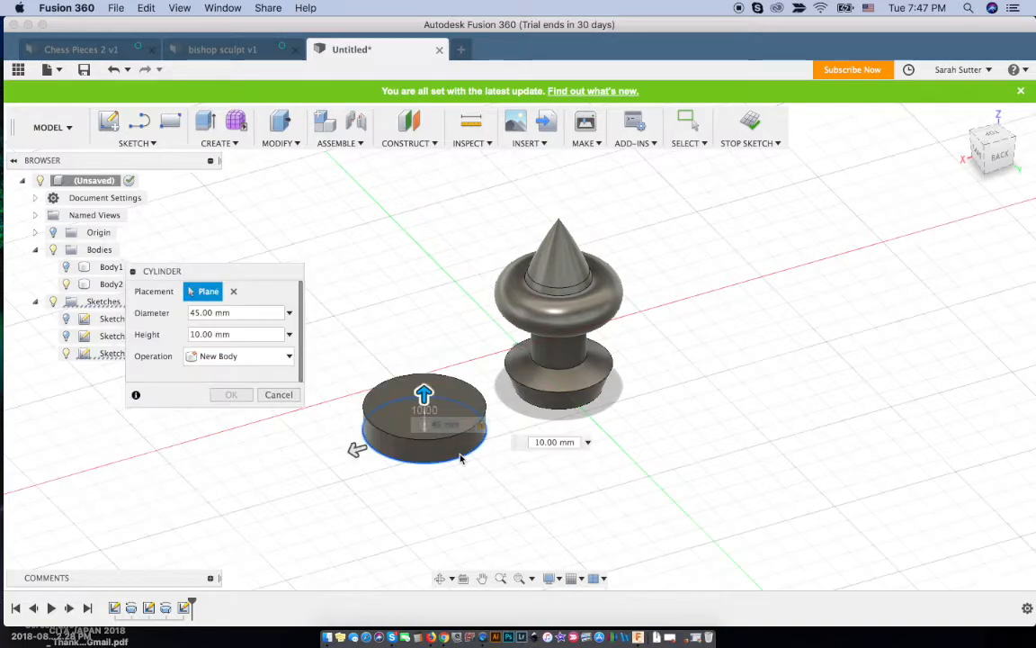
pyautogui.write('5mm')
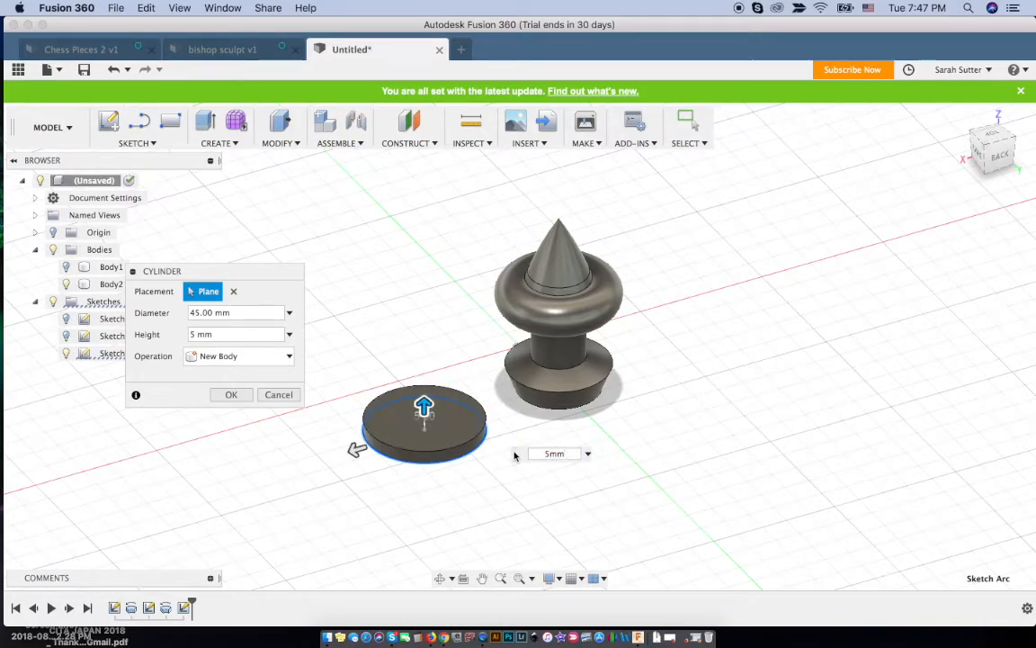
pyautogui.press('Return')
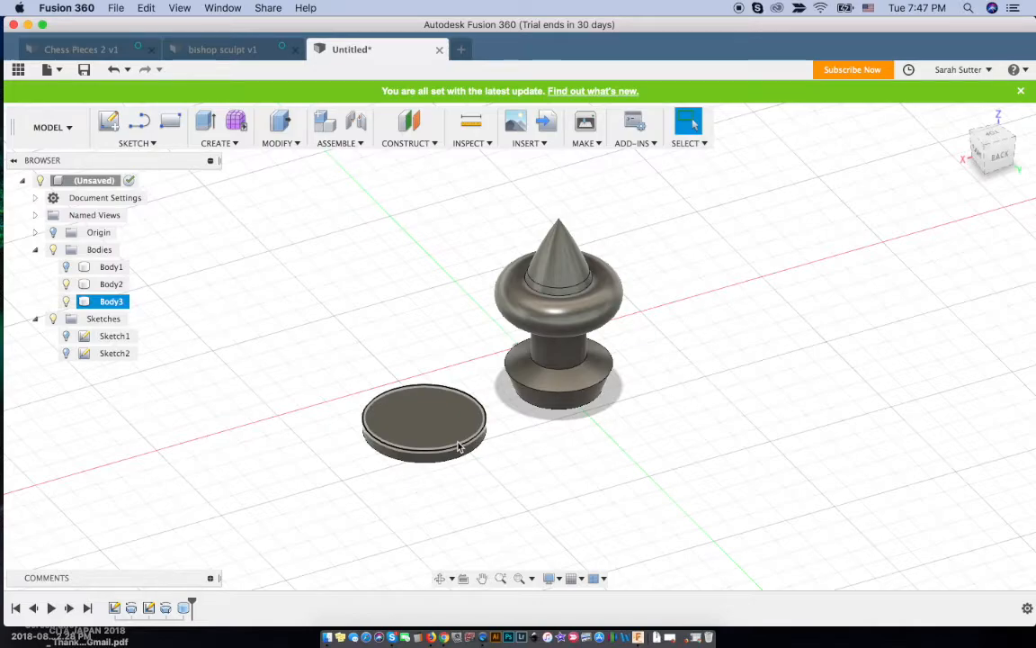
# - Round the upper circular edge of the disk with a 3 mm constant-radius fillet
pyautogui.click(459, 448)
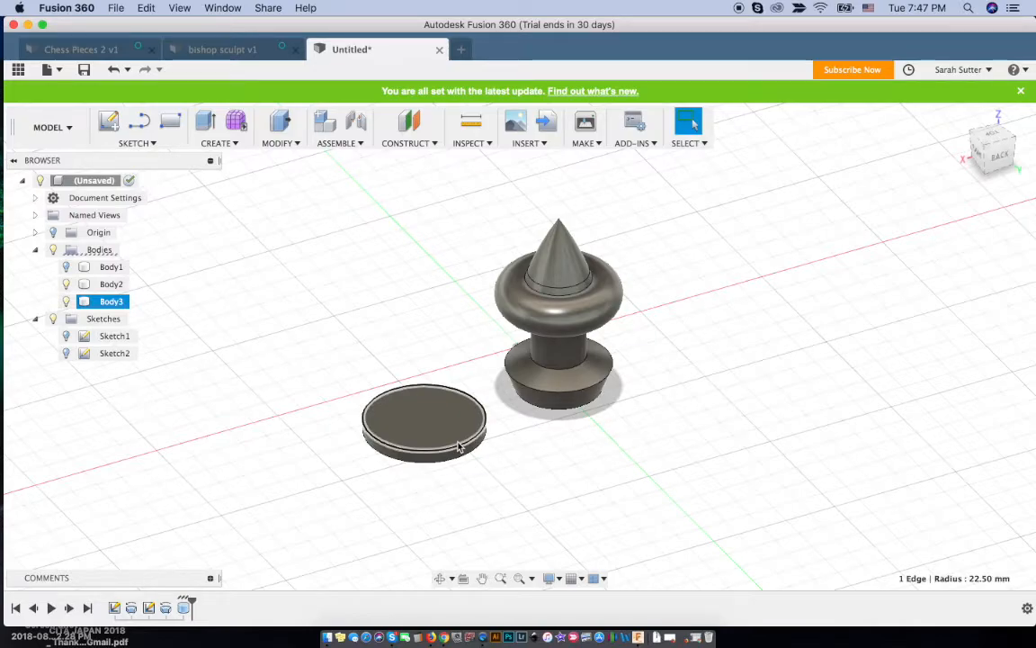
pyautogui.click(278, 143)
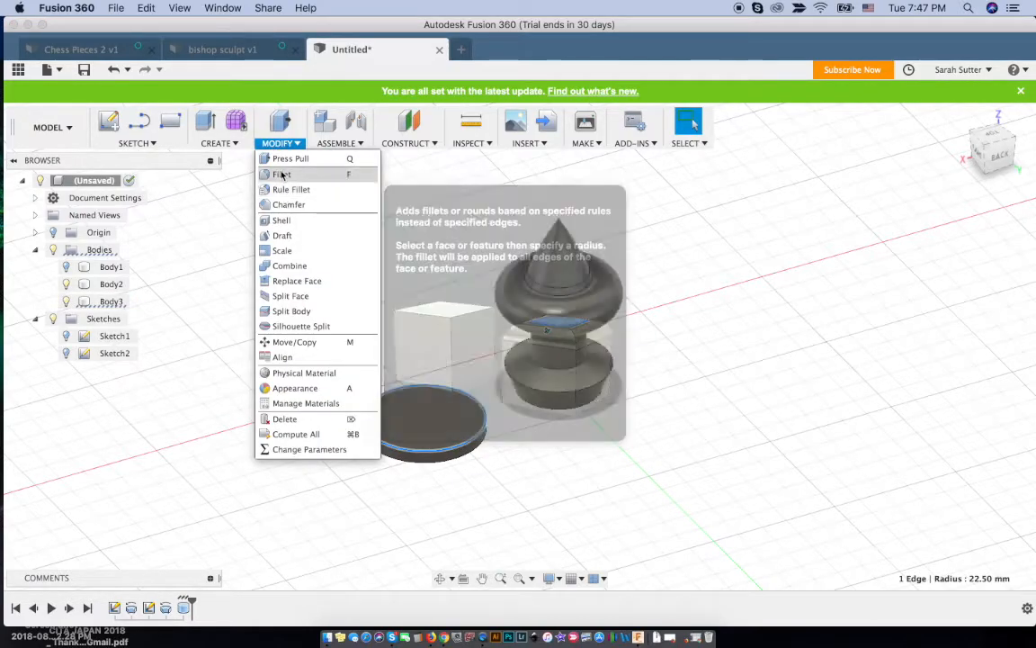
pyautogui.click(282, 175)
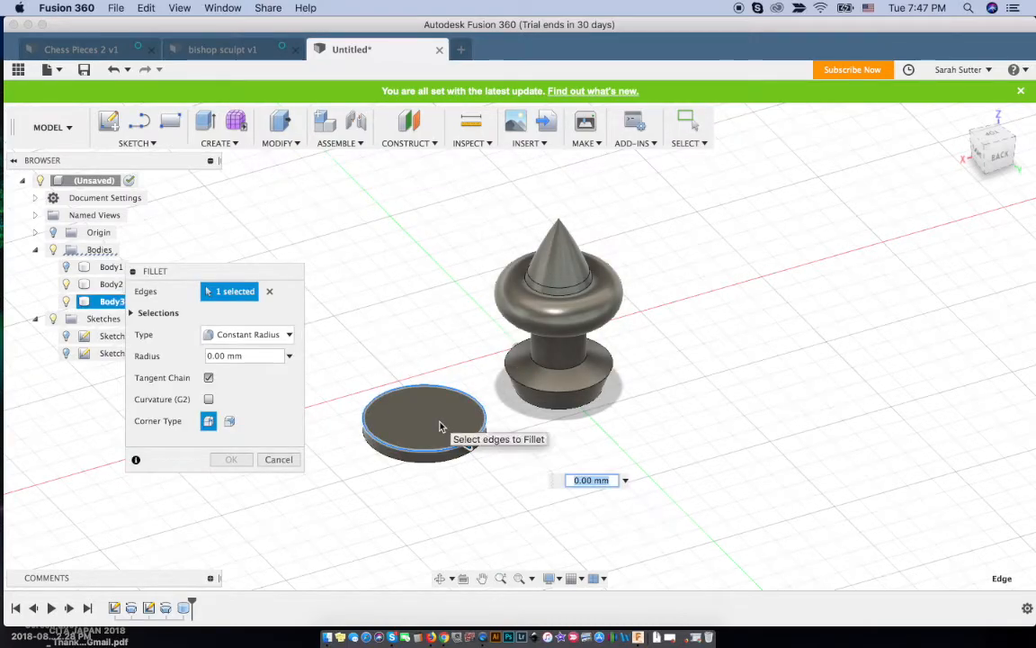
pyautogui.write('3')
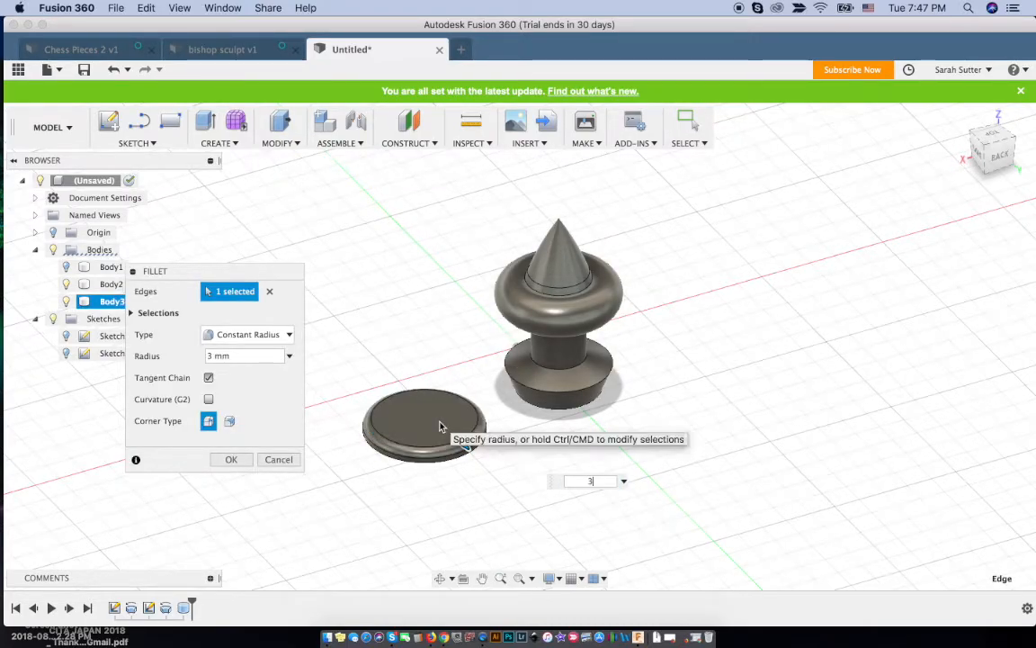
pyautogui.press('Return')
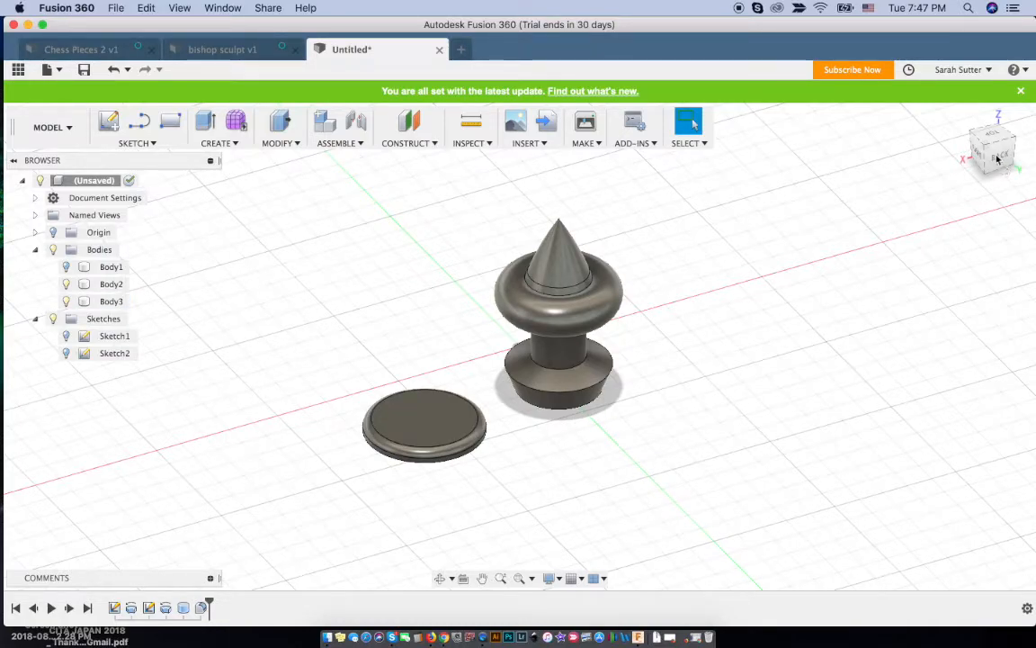
# - Align the disk's upper face to the base of the revolved piece so the disk sits centred beneath it
pyautogui.click(440, 578)
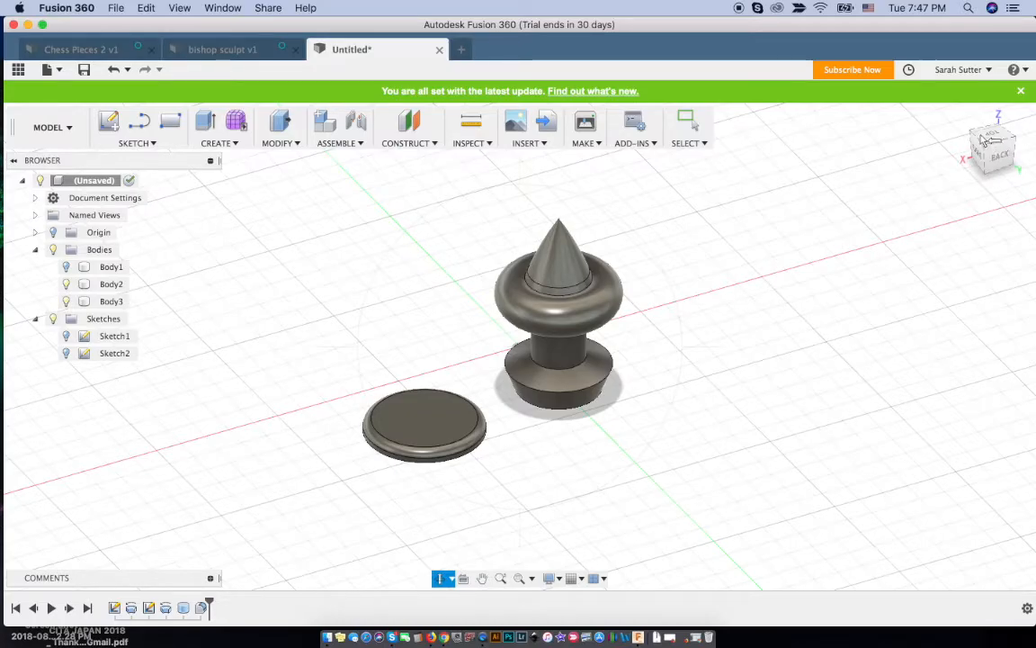
pyautogui.moveTo(499, 401)
pyautogui.mouseDown()
pyautogui.moveTo(478, 349)
pyautogui.moveTo(493, 382)
pyautogui.mouseUp()
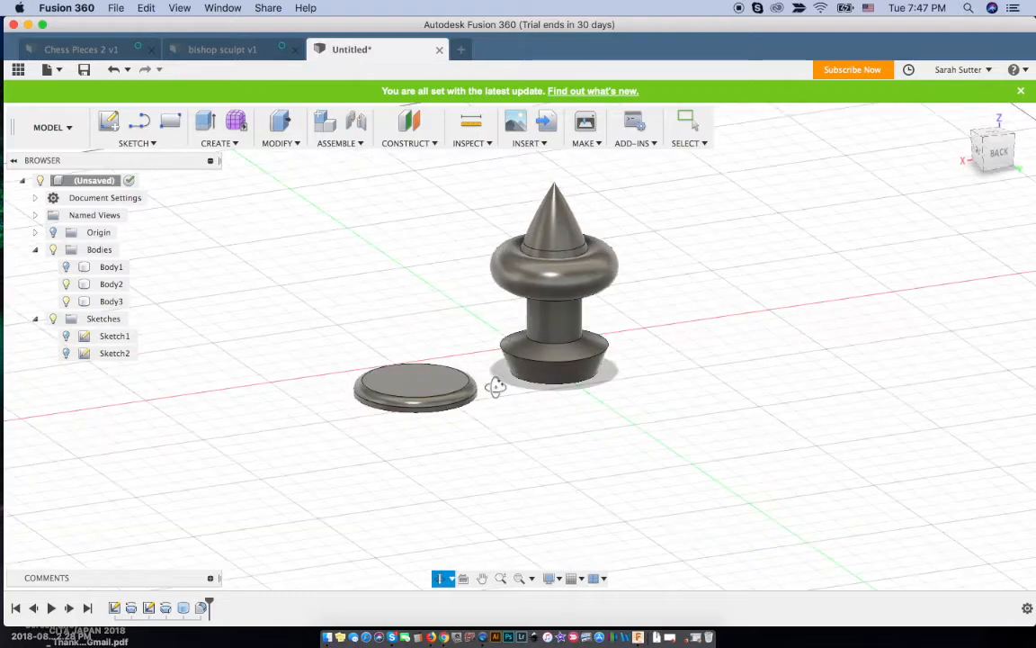
pyautogui.click(295, 144)
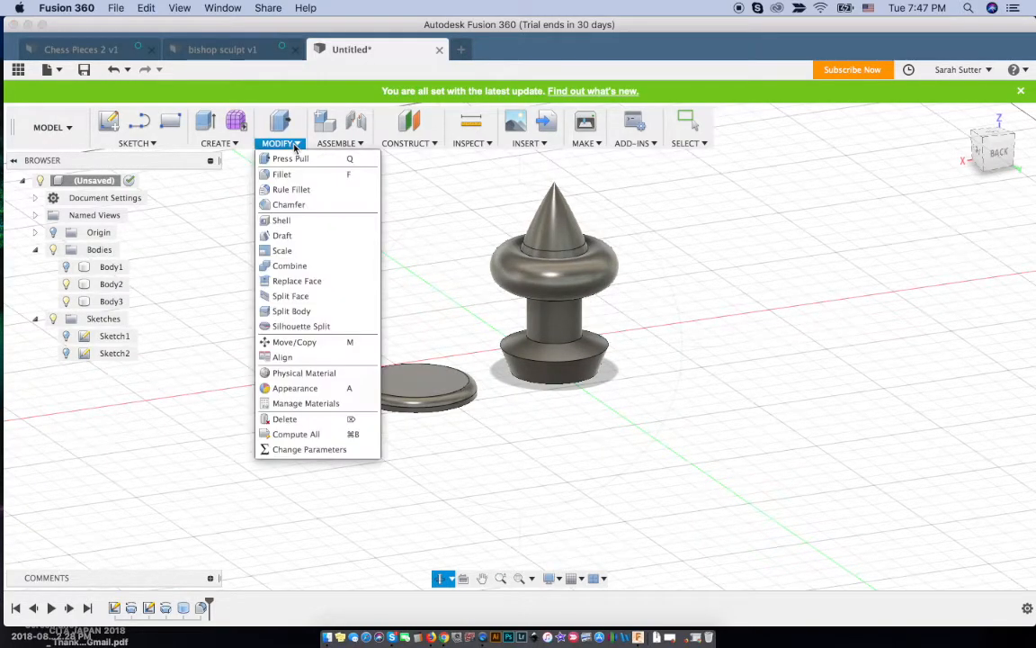
pyautogui.click(283, 357)
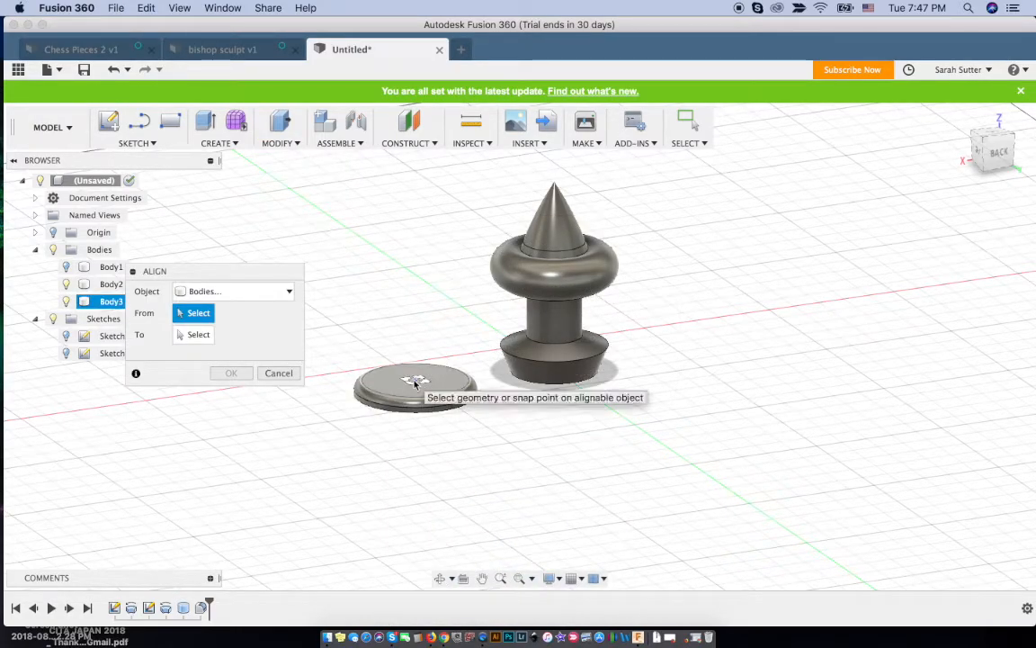
pyautogui.click(415, 383)
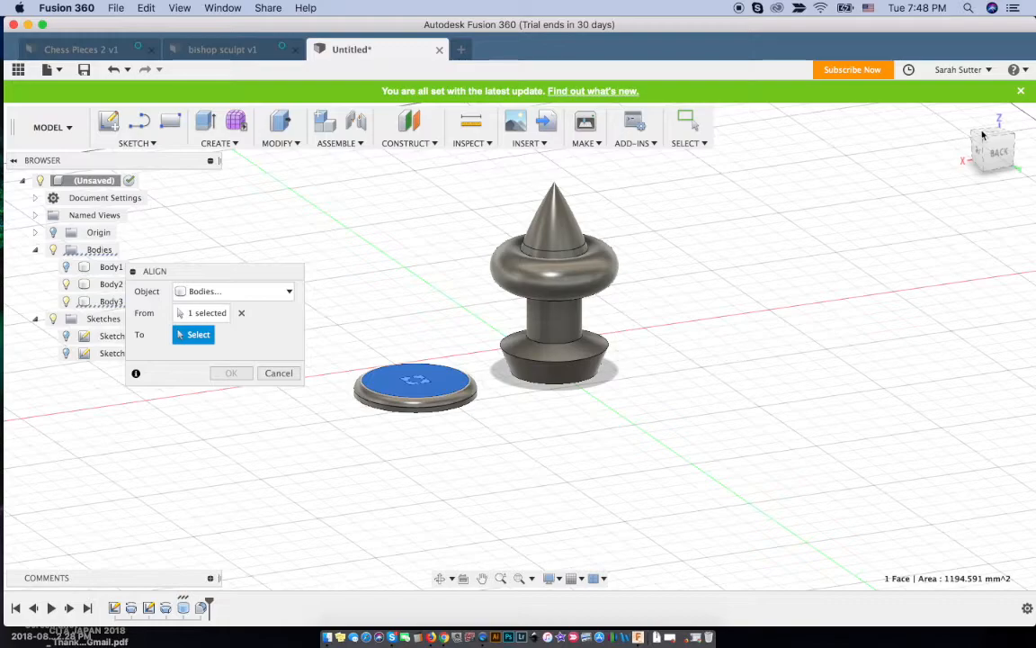
pyautogui.click(557, 377)
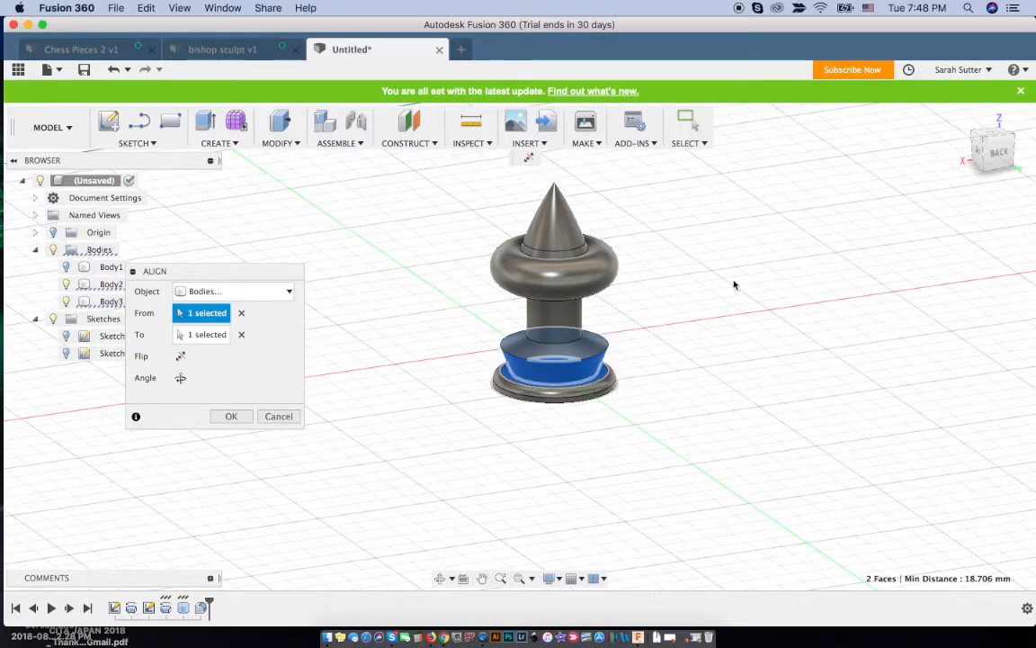
pyautogui.click(230, 416)
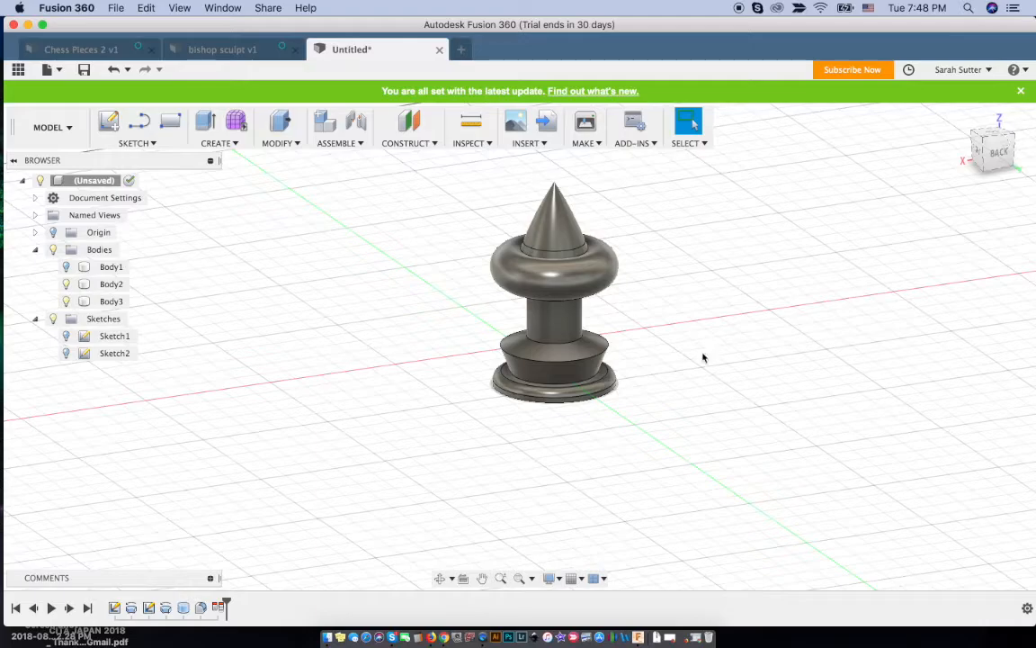
# - Take a screenshot of the area around the finished piece, seen from its back-left side
pyautogui.click(440, 579)
pyautogui.moveTo(551, 345); pyautogui.dragTo(532, 378)
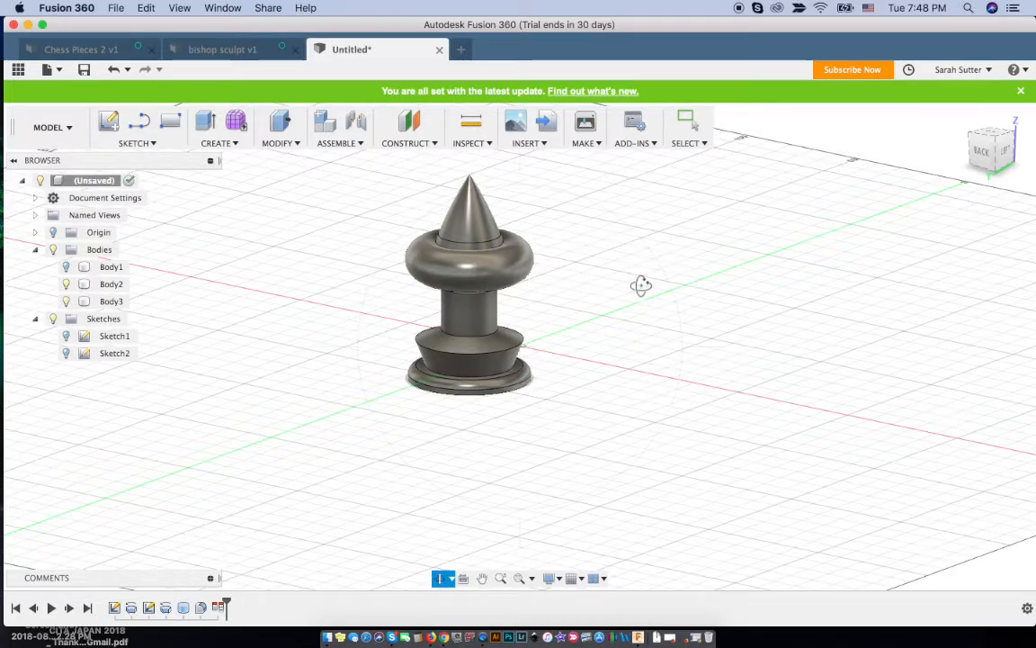
pyautogui.press('super+shift+4')
pyautogui.moveTo(359, 163); pyautogui.dragTo(602, 425)
# - Save the design as "Revolved bishop" in the chosen project location
pyautogui.press('super+s')
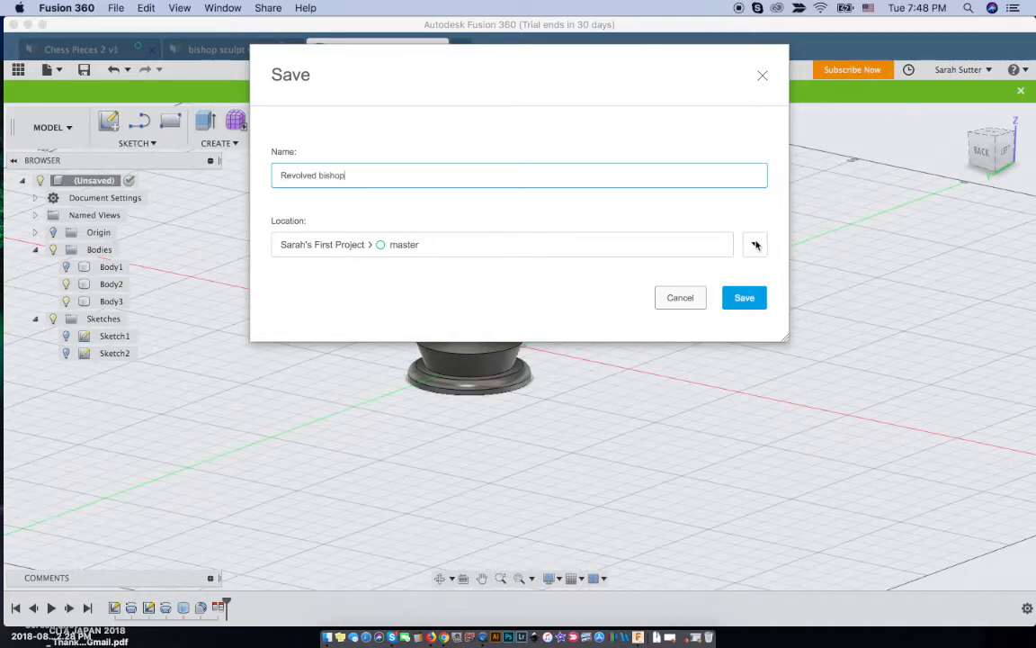
pyautogui.click(756, 245)
pyautogui.click(511, 447)
pyautogui.click(745, 561)
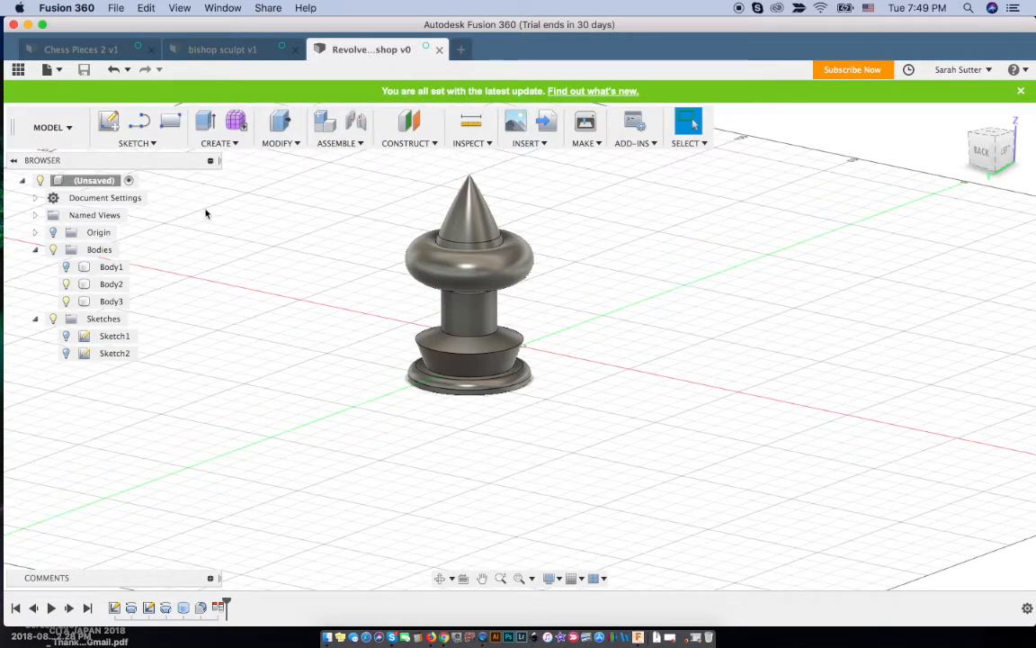
# - Edit the revolved profile's sketch, narrowing the neck and moving the bulge's lower end to about 37 mm height and its upper end to about 56 mm
pyautogui.rightClick(149, 609)
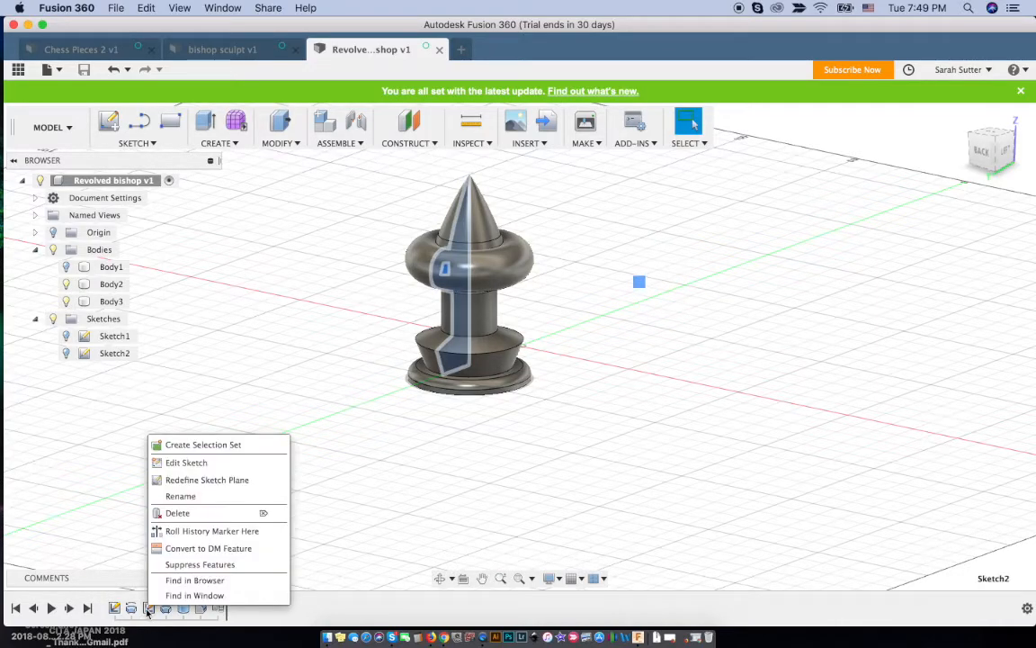
pyautogui.click(186, 465)
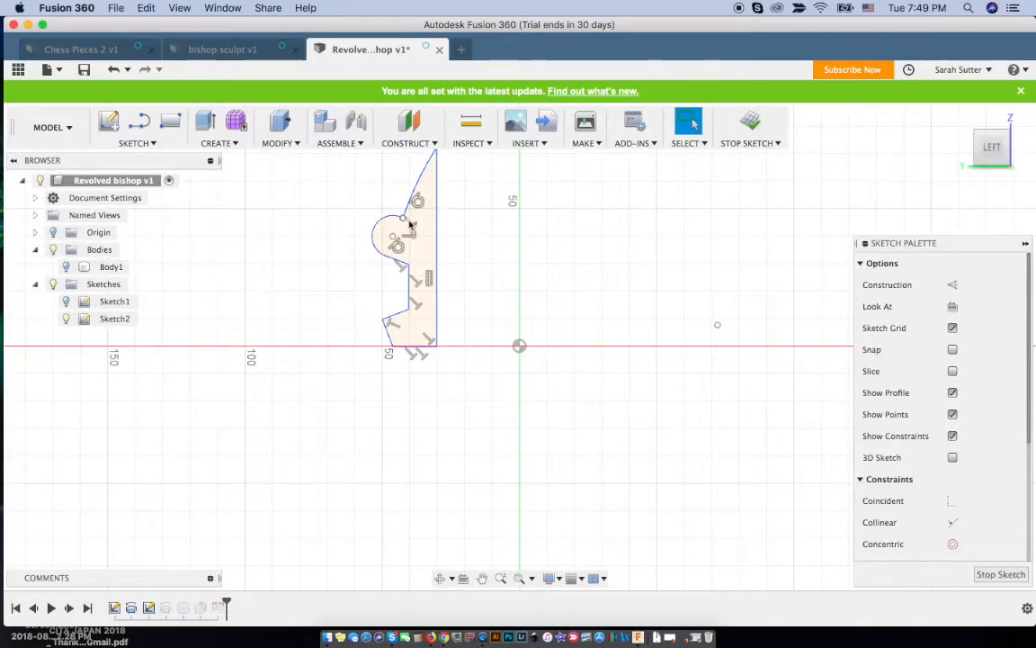
pyautogui.moveTo(403, 219)
pyautogui.mouseDown()
pyautogui.moveTo(412, 201)
pyautogui.moveTo(401, 194)
pyautogui.moveTo(415, 200)
pyautogui.mouseUp()
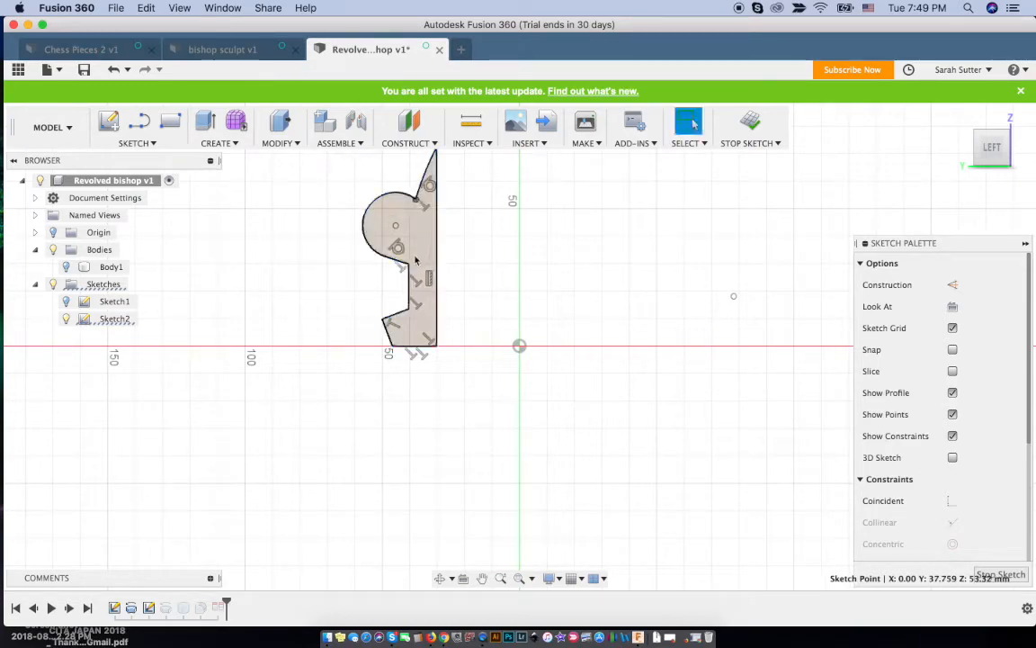
pyautogui.moveTo(413, 249)
pyautogui.mouseDown()
pyautogui.moveTo(400, 236)
pyautogui.moveTo(392, 249)
pyautogui.moveTo(400, 236)
pyautogui.moveTo(417, 247)
pyautogui.mouseUp()
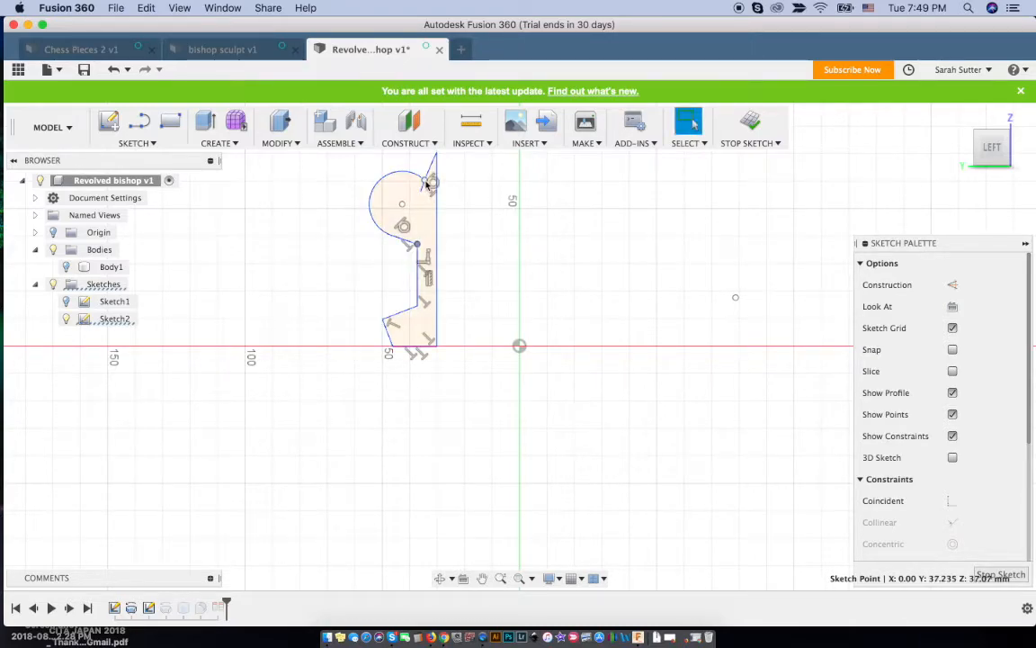
pyautogui.moveTo(426, 184); pyautogui.dragTo(425, 195)
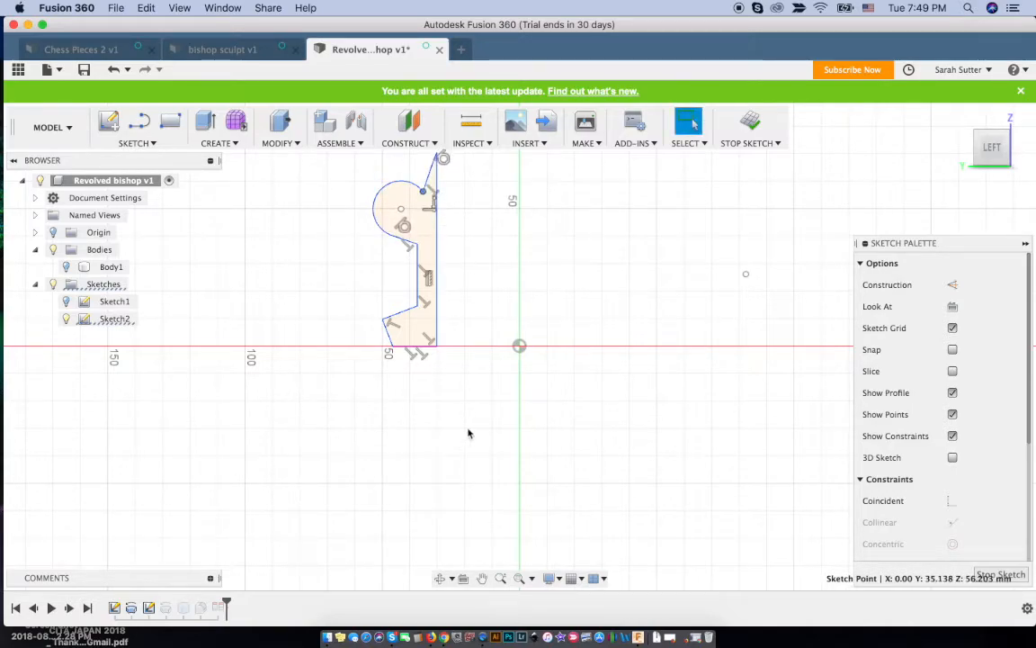
# - Finish the sketch to update the revolved body and take a screenshot of the reshaped piece
pyautogui.click(747, 135)
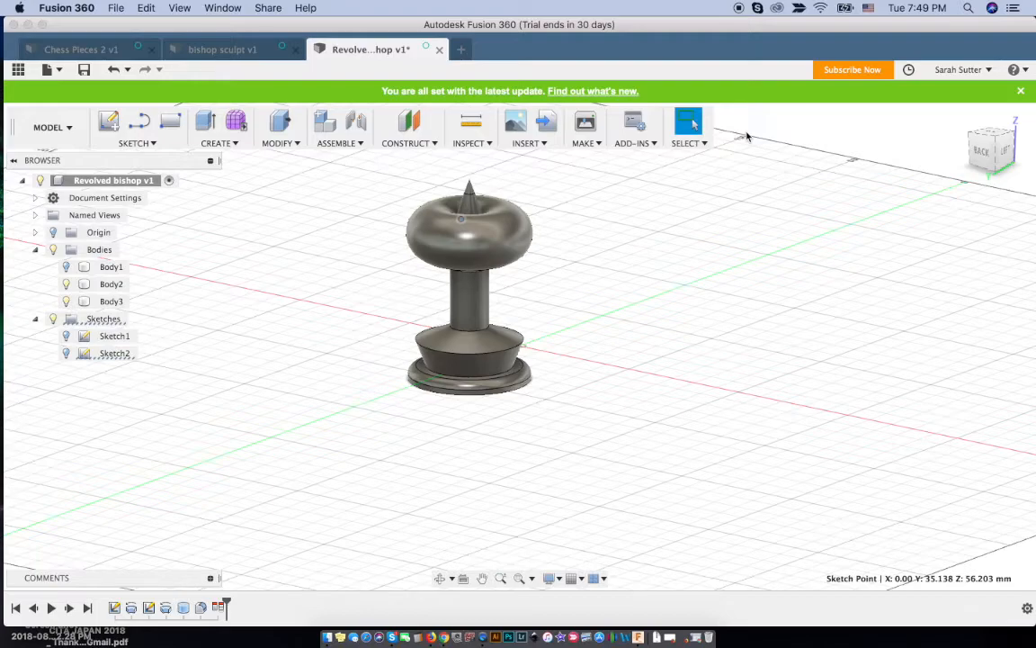
pyautogui.moveTo(363, 164); pyautogui.dragTo(453, 290)
pyautogui.moveTo(366, 170); pyautogui.dragTo(578, 438)
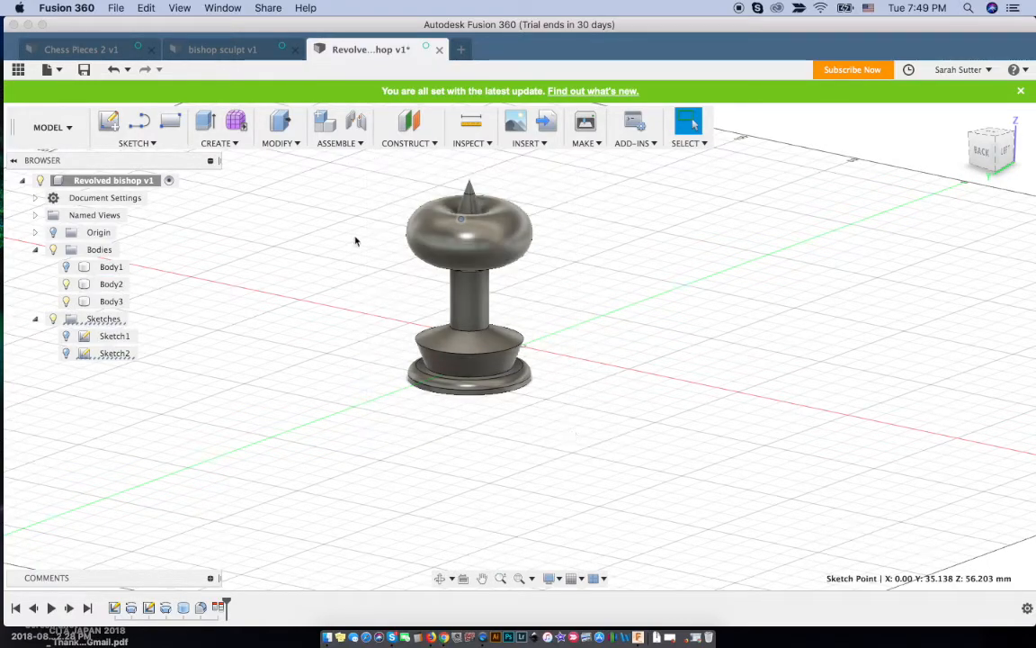
# - Edit the revolved profile's sketch, lowering the bulge's lower end to about 24 mm height and its upper end to about 47 mm
pyautogui.rightClick(150, 610)
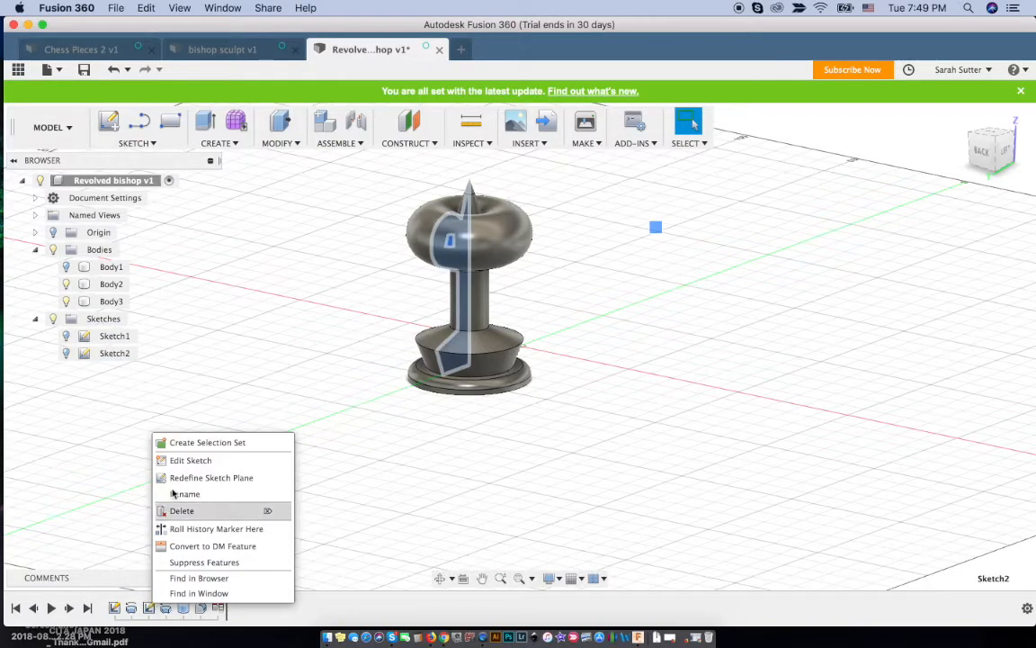
pyautogui.click(184, 461)
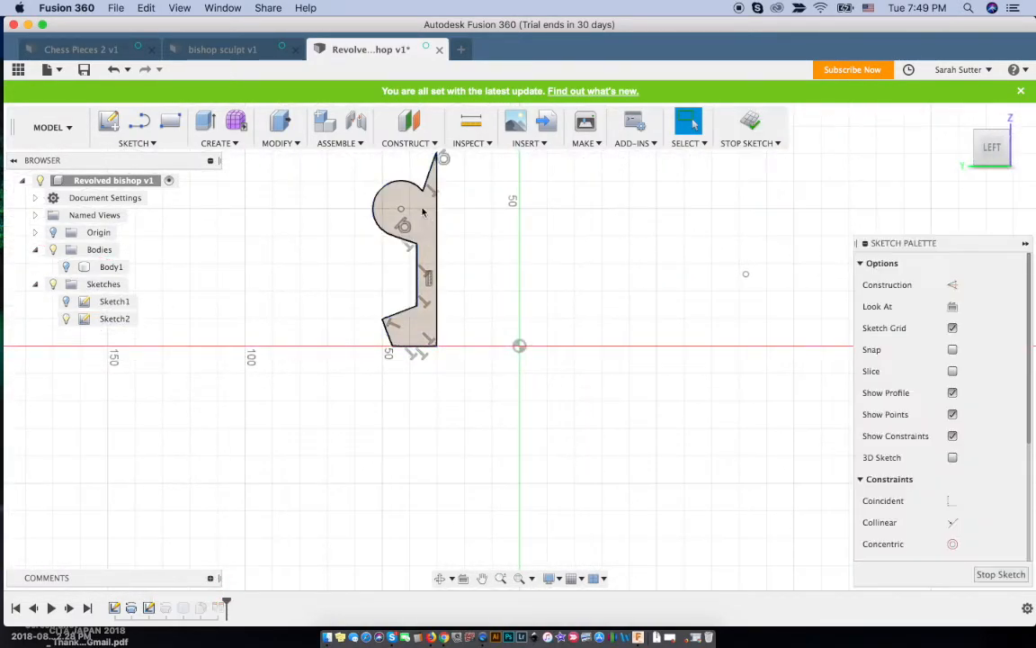
pyautogui.moveTo(418, 209); pyautogui.dragTo(408, 205)
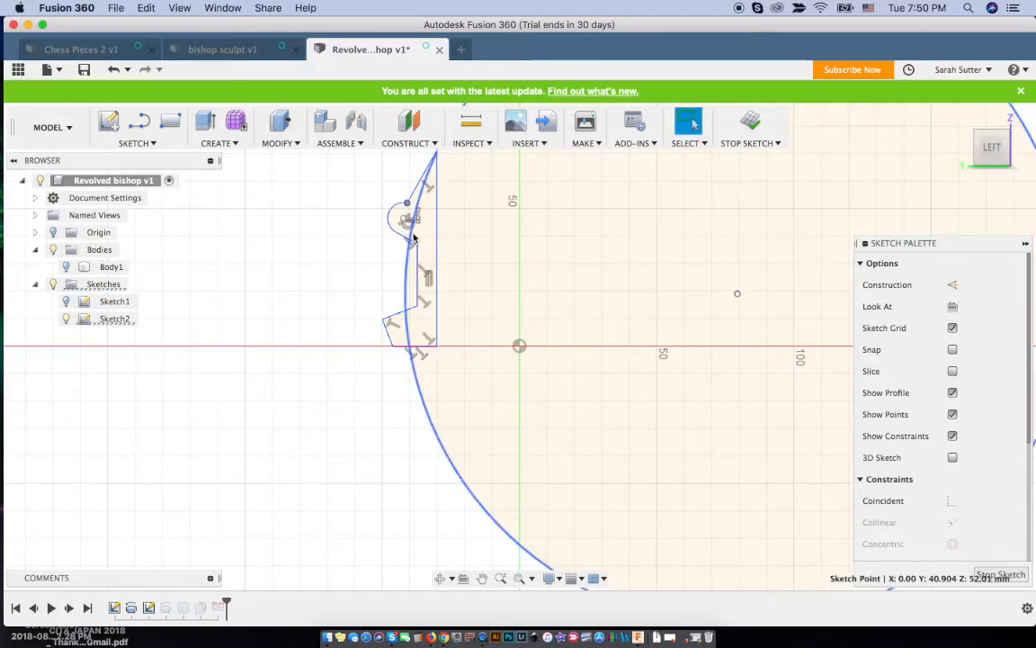
pyautogui.press('super+z')
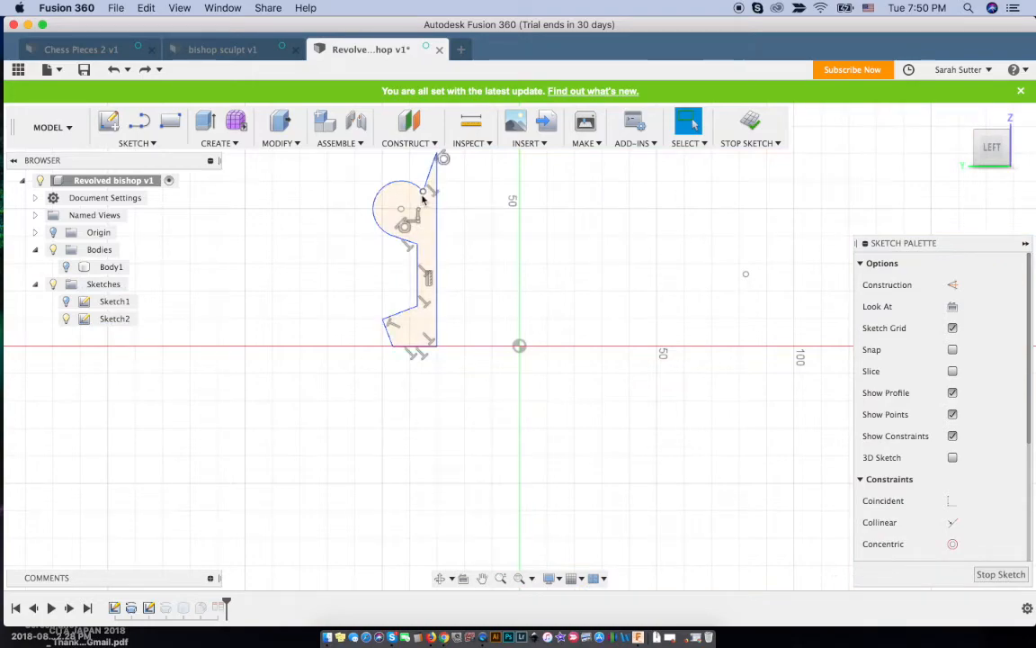
pyautogui.moveTo(424, 196)
pyautogui.mouseDown()
pyautogui.moveTo(396, 246)
pyautogui.moveTo(402, 277)
pyautogui.mouseUp()
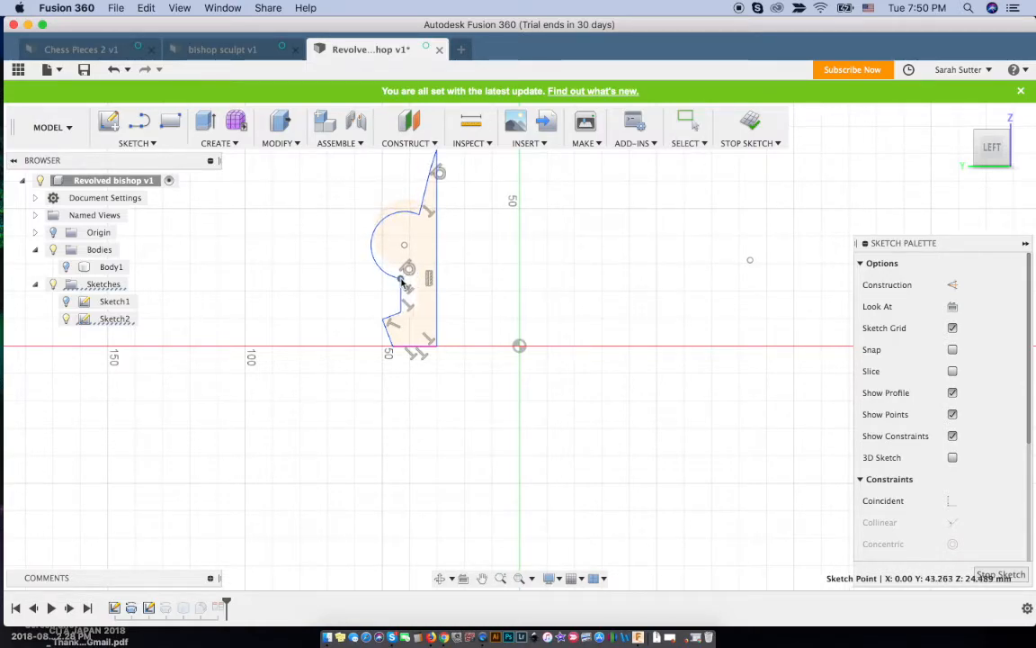
pyautogui.moveTo(417, 216); pyautogui.dragTo(408, 218)
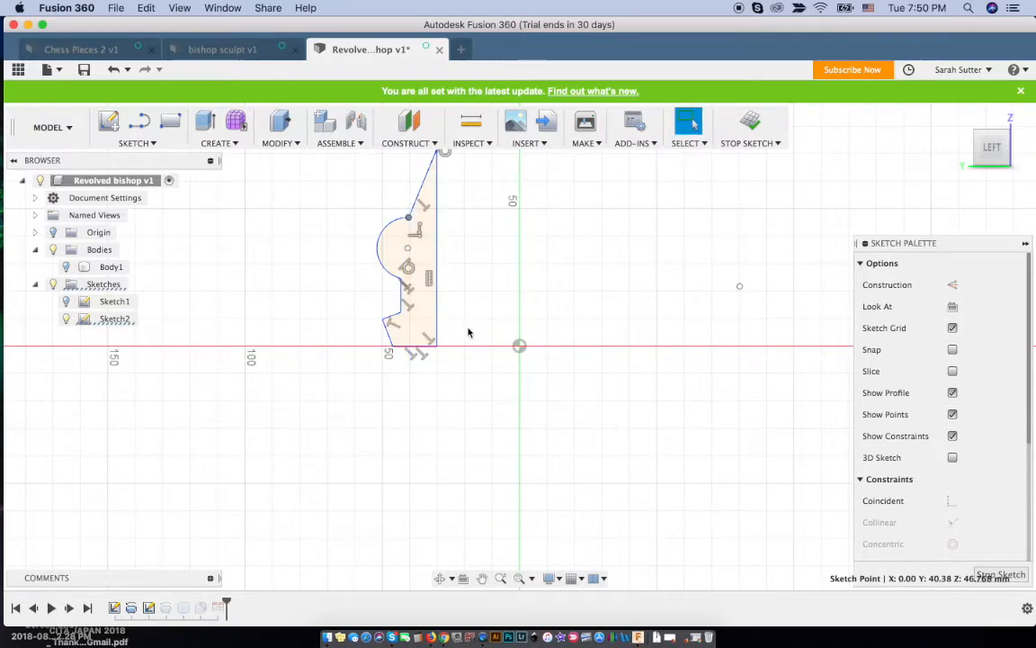
# - Reshape the profile's foot, narrowing its bottom and placing its outer upper corner at about Y 48.5, Z 12 mm, and finish the sketch
pyautogui.moveTo(403, 316)
pyautogui.mouseDown()
pyautogui.moveTo(385, 329)
pyautogui.moveTo(378, 321)
pyautogui.moveTo(387, 317)
pyautogui.moveTo(406, 352)
pyautogui.mouseUp()
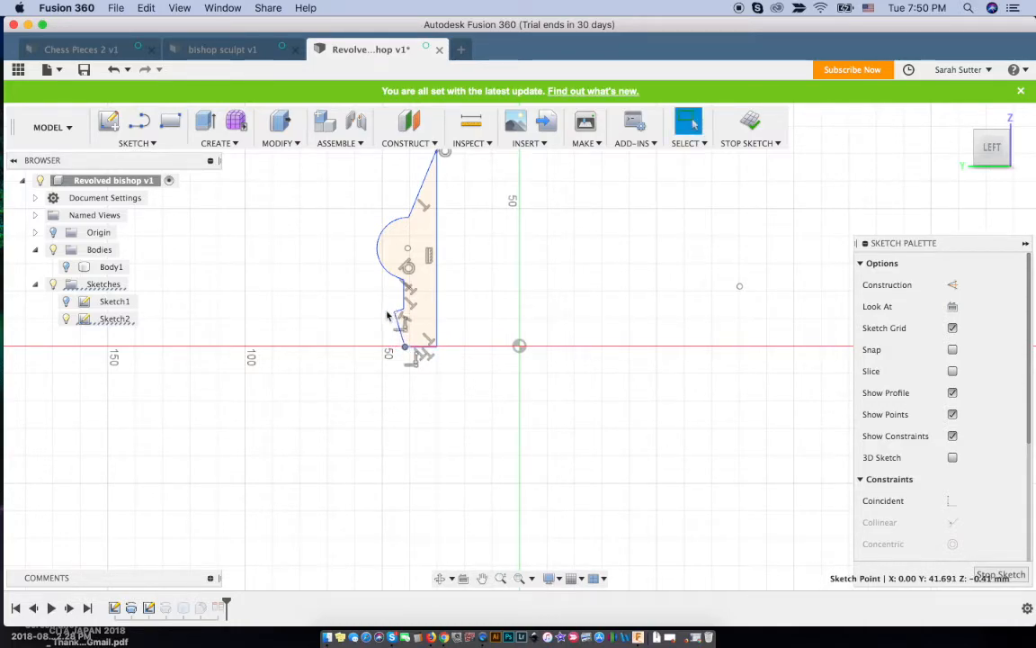
pyautogui.moveTo(395, 314); pyautogui.dragTo(387, 316)
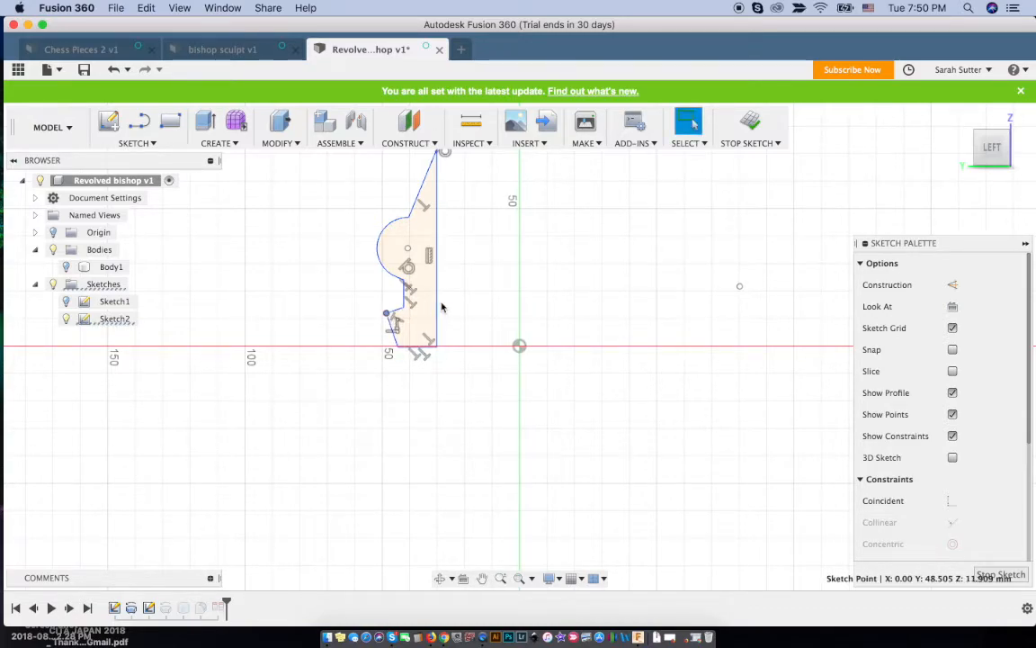
pyautogui.click(750, 124)
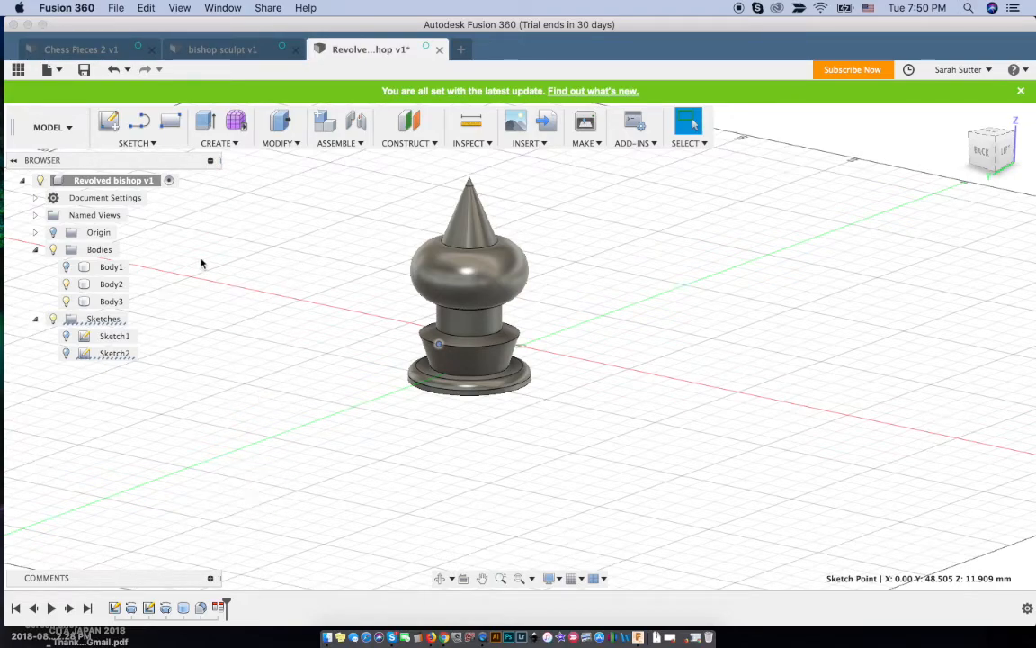
# - Take a screenshot of the area around the piece with the lowered bulge and taller point
pyautogui.click(147, 8)
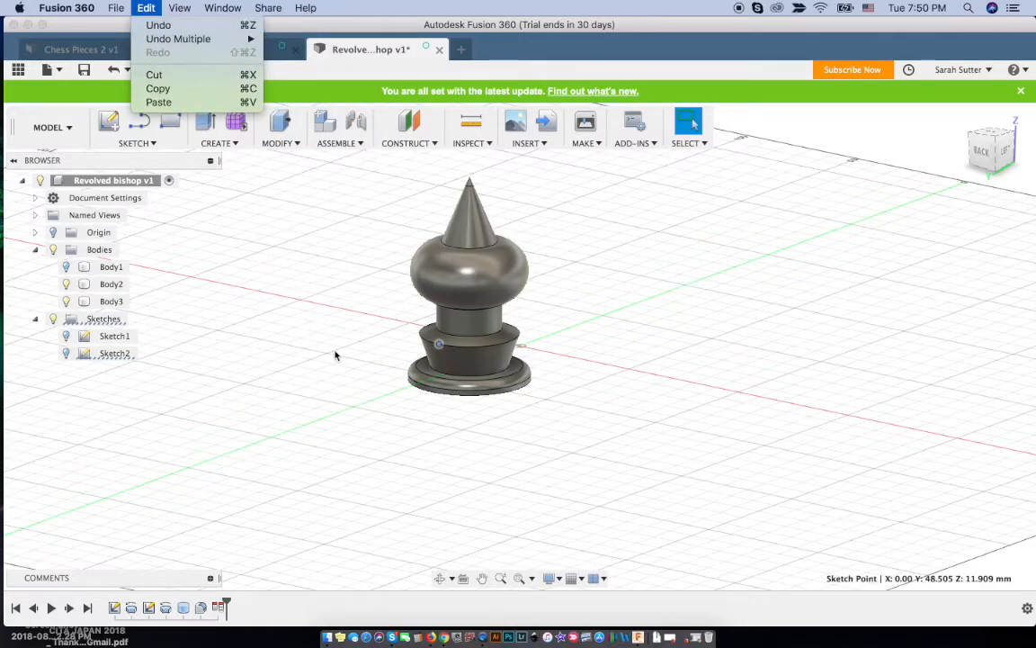
pyautogui.click(302, 317)
pyautogui.click(493, 393)
pyautogui.click(645, 452)
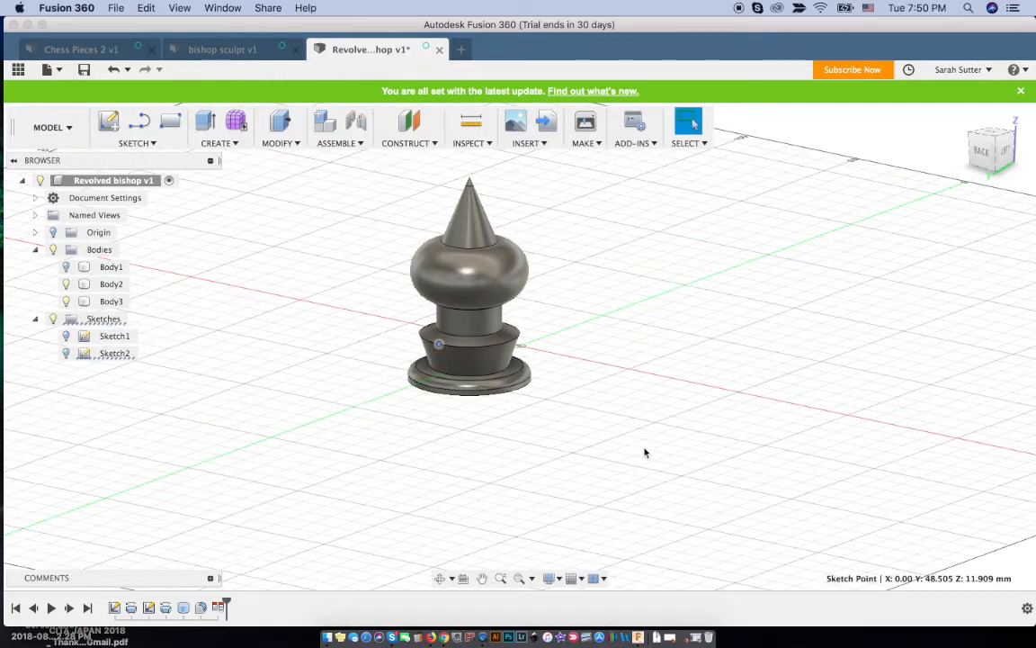
pyautogui.moveTo(360, 172); pyautogui.dragTo(567, 430)
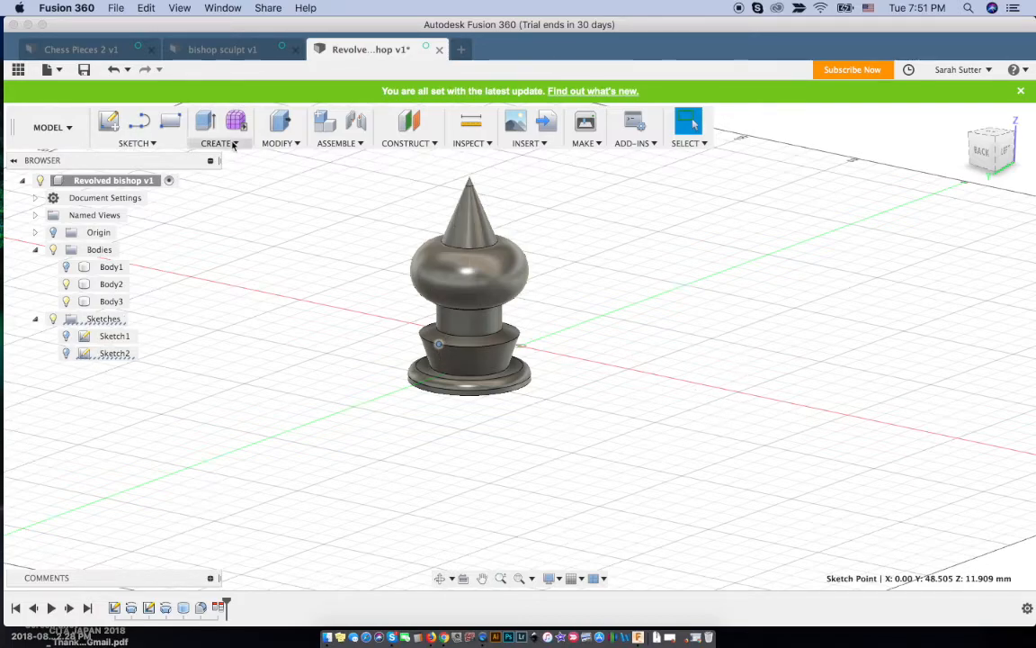
# - Start a Control Point Spline in a new sketch on the vertical YZ plane
pyautogui.click(149, 145)
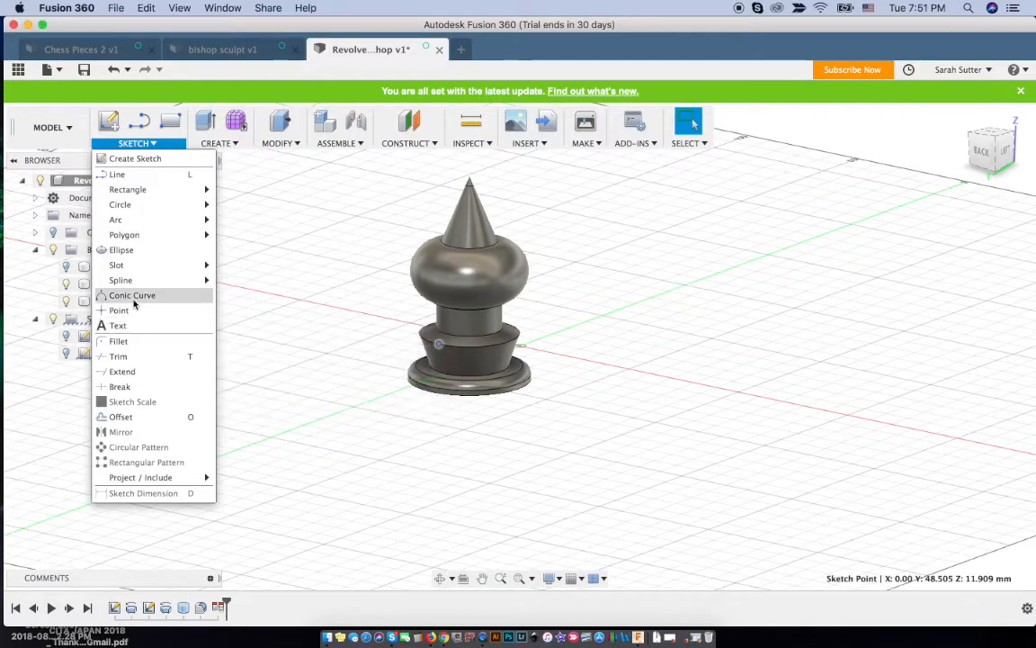
pyautogui.moveTo(134, 286)
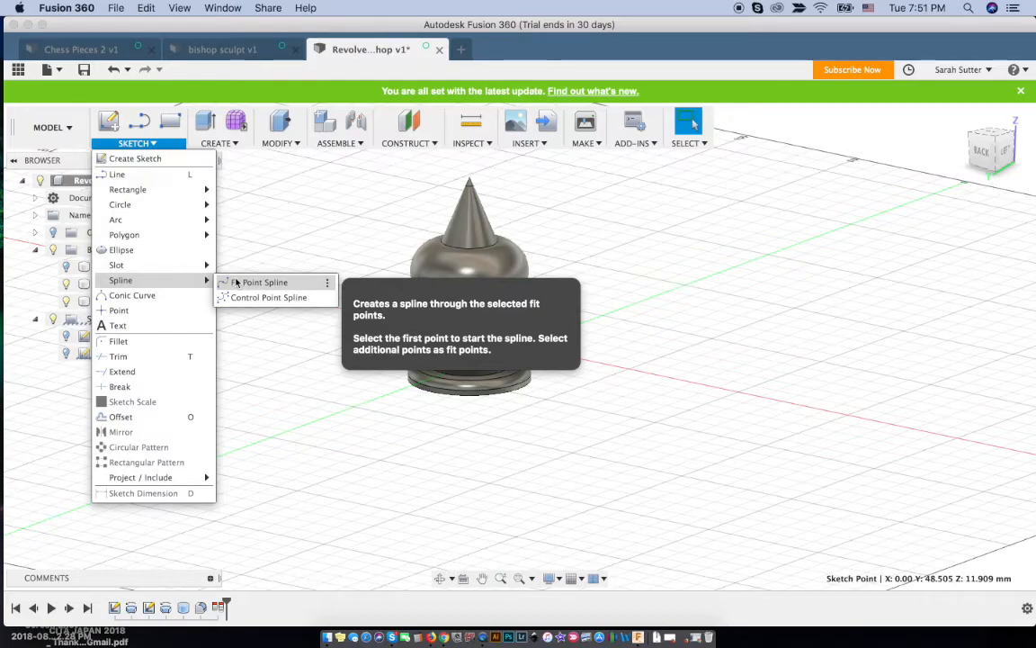
pyautogui.moveTo(203, 267)
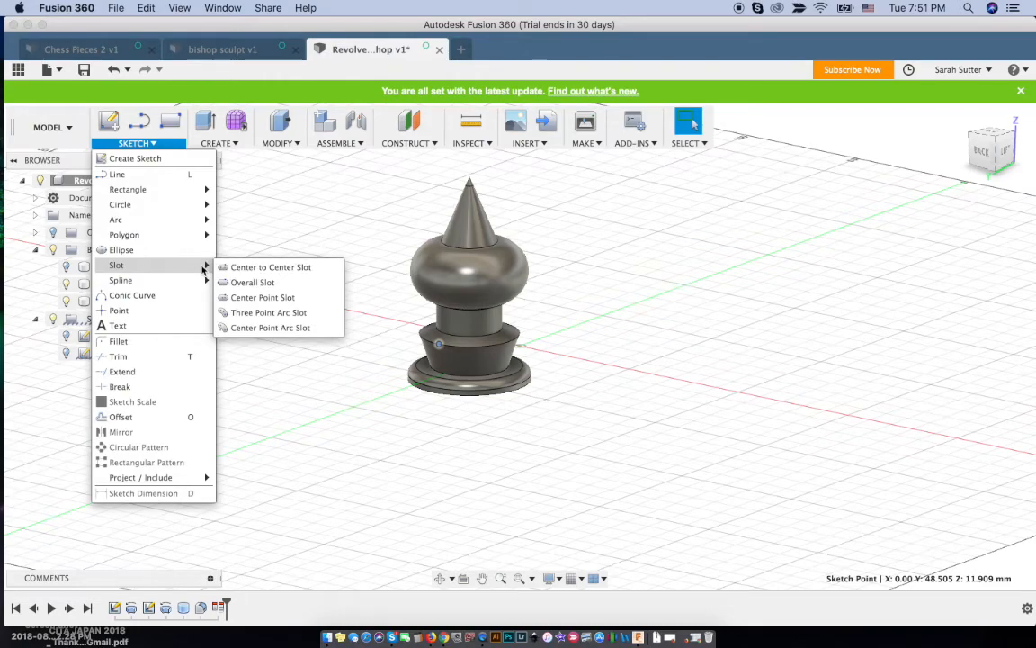
pyautogui.moveTo(197, 236)
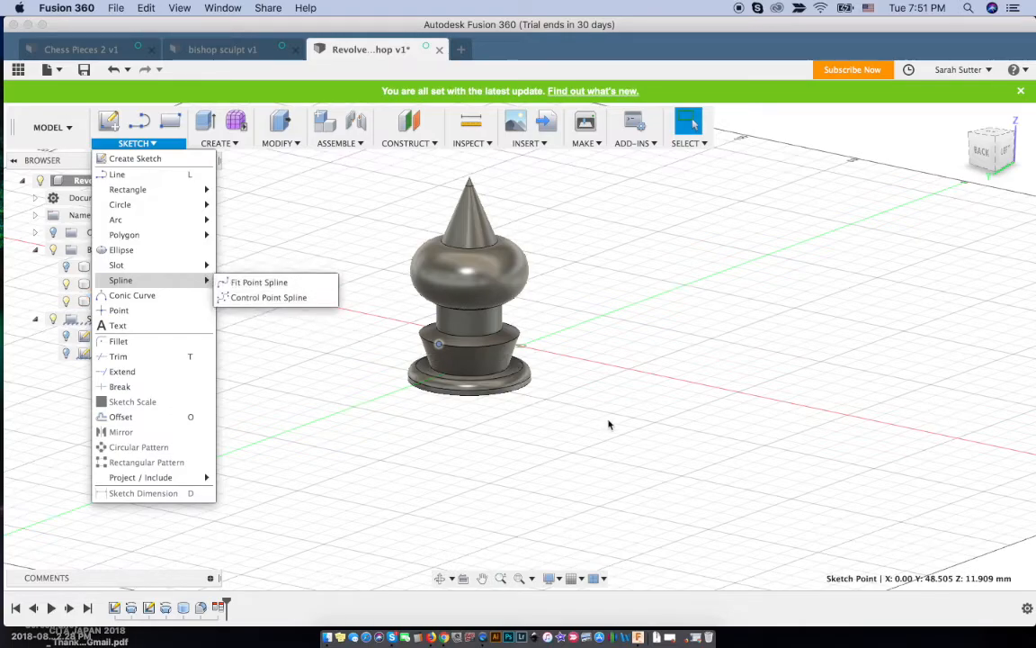
pyautogui.click(281, 299)
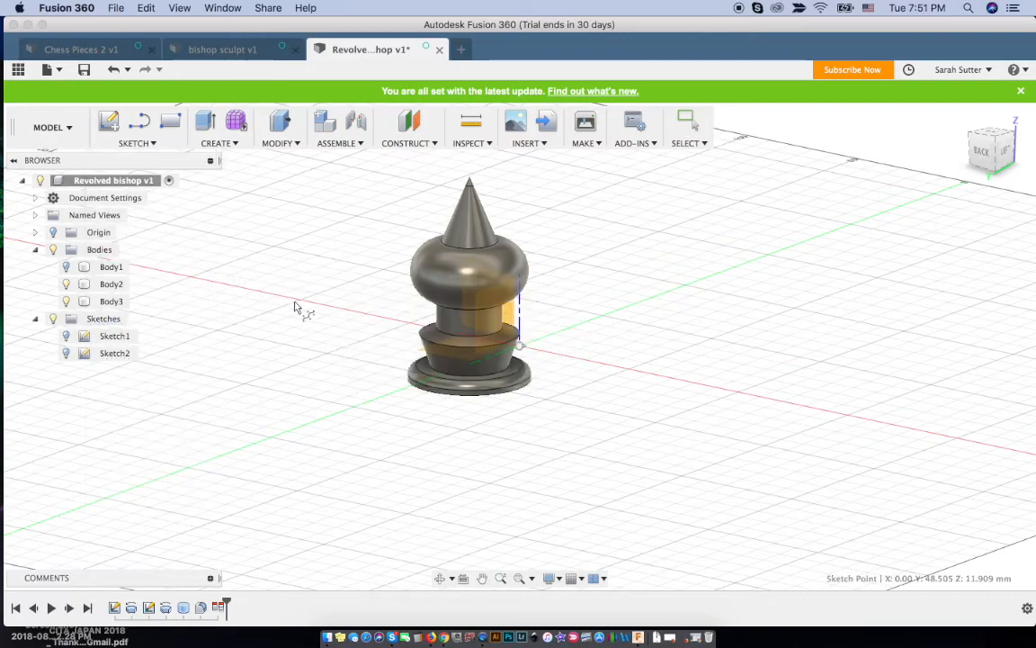
pyautogui.click(594, 396)
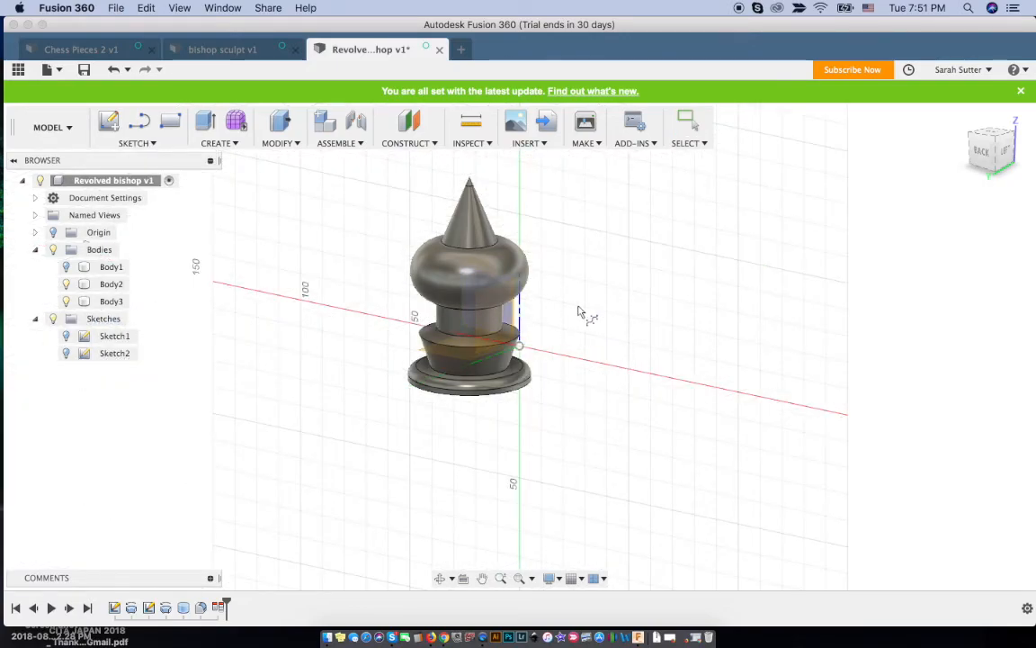
pyautogui.click(519, 319)
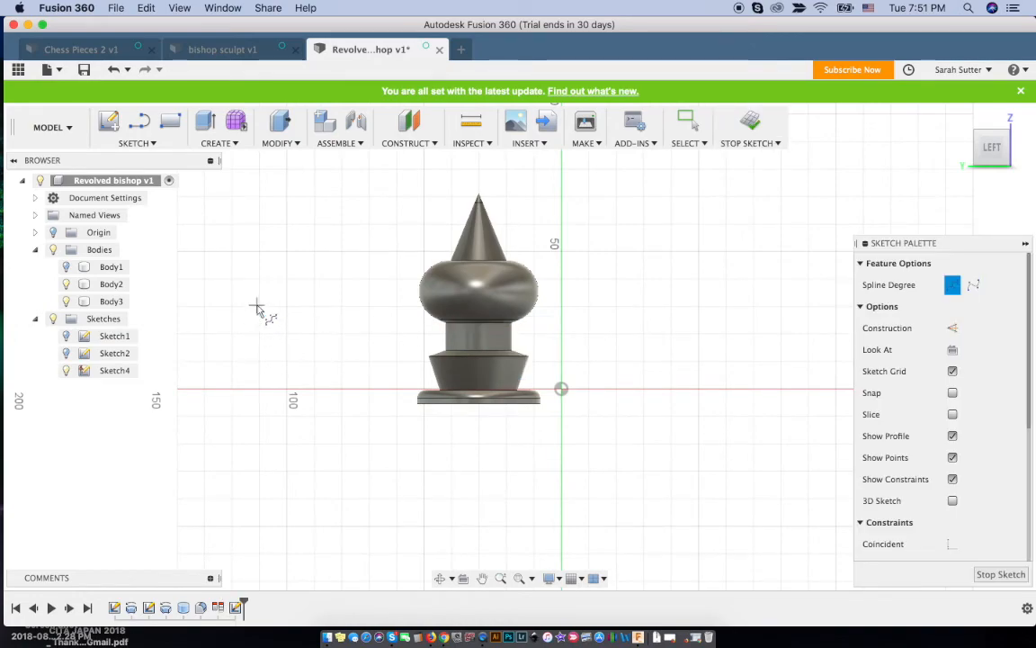
# - Draw a closed, hook-shaped control point spline about 63 mm tall beside the piece, ending it on its starting point
pyautogui.click(256, 306)
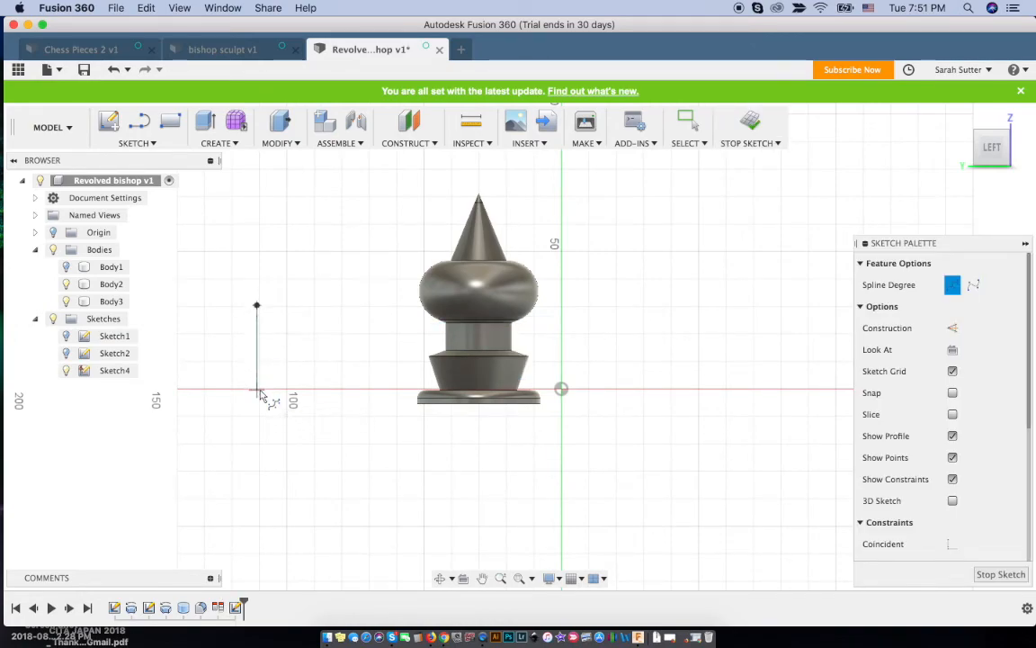
pyautogui.click(257, 391)
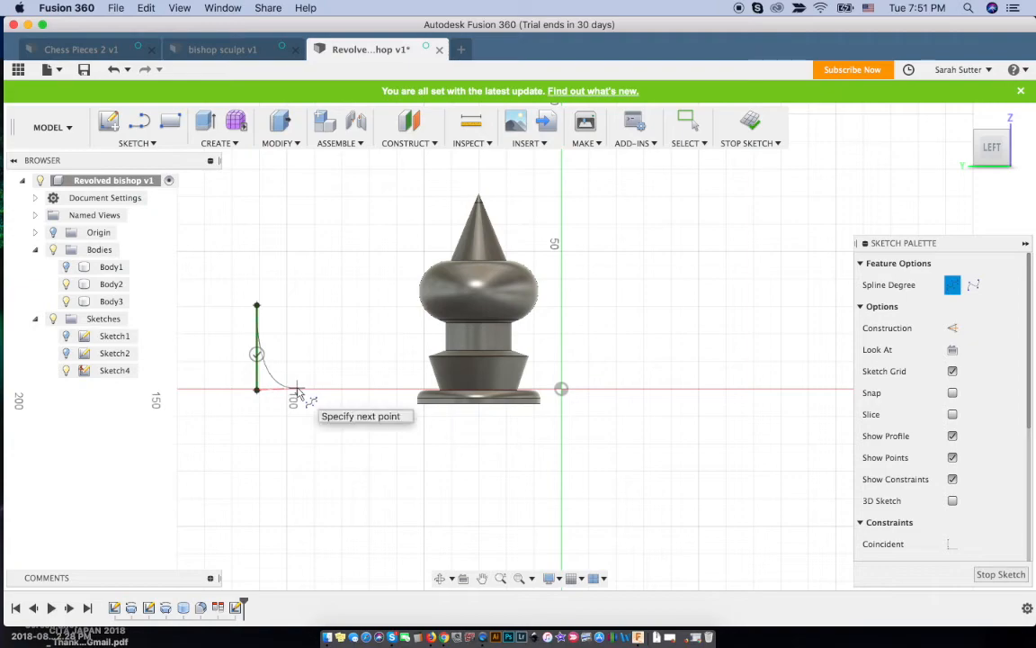
pyautogui.click(300, 322)
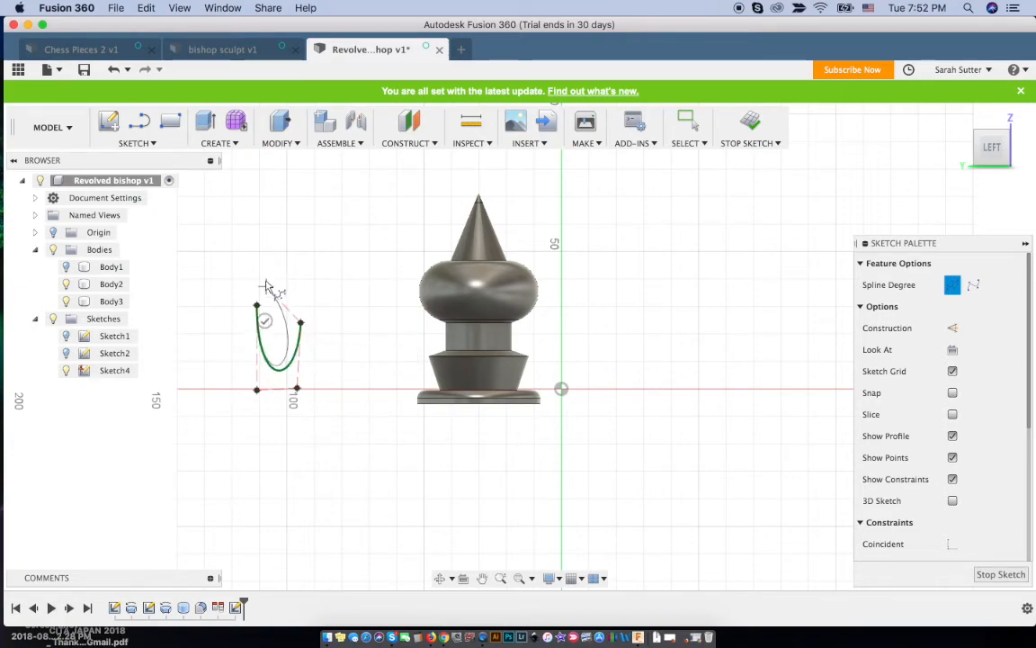
pyautogui.click(281, 271)
pyautogui.click(349, 305)
pyautogui.click(338, 370)
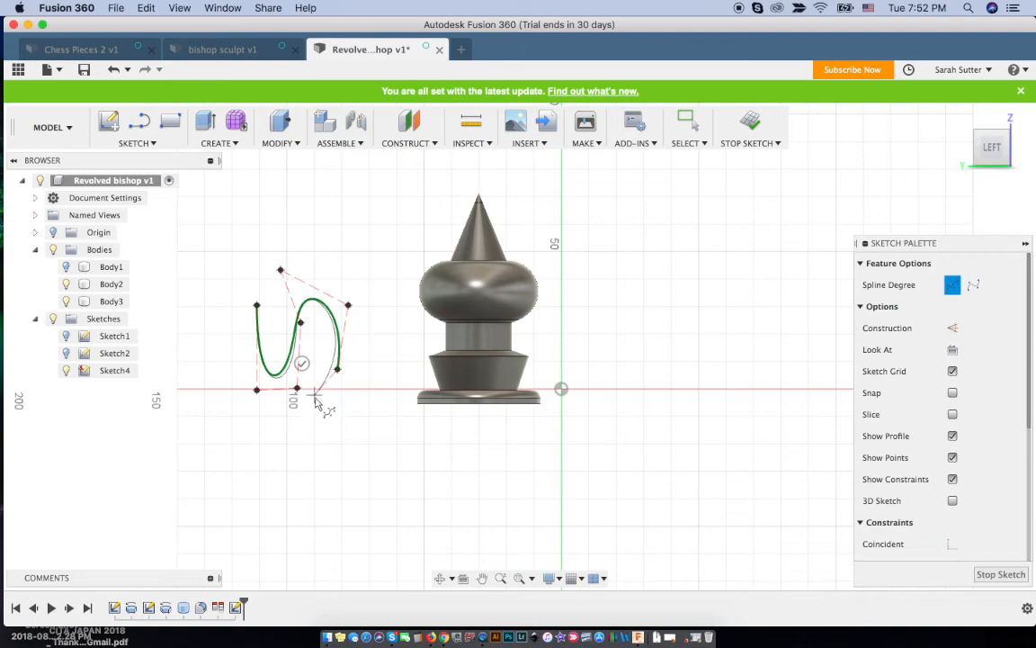
pyautogui.click(392, 359)
pyautogui.click(374, 225)
pyautogui.click(296, 189)
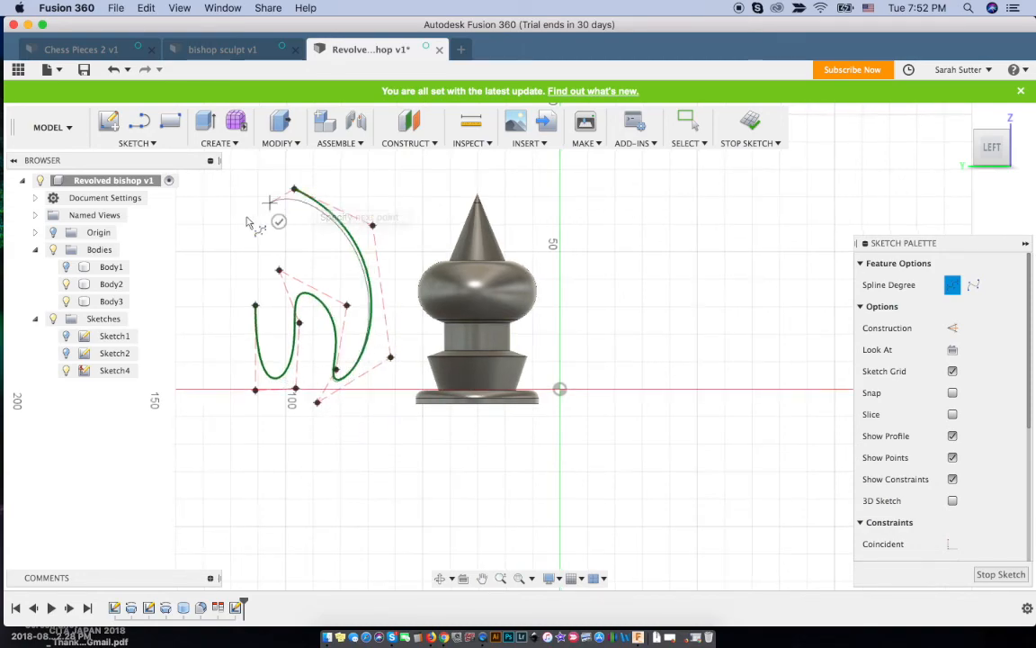
pyautogui.click(242, 224)
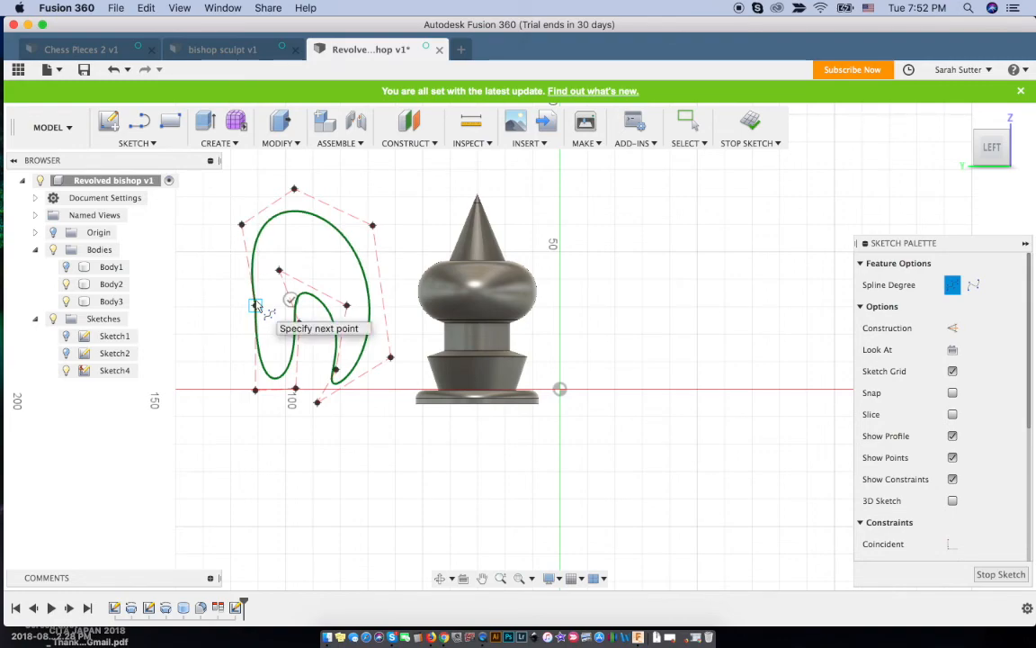
pyautogui.click(255, 305)
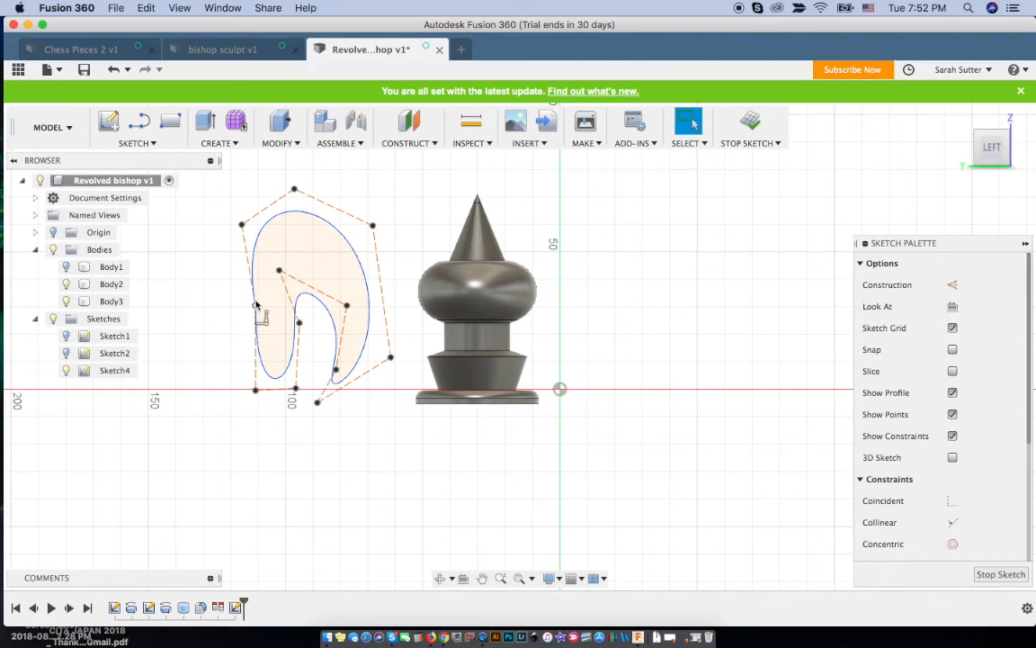